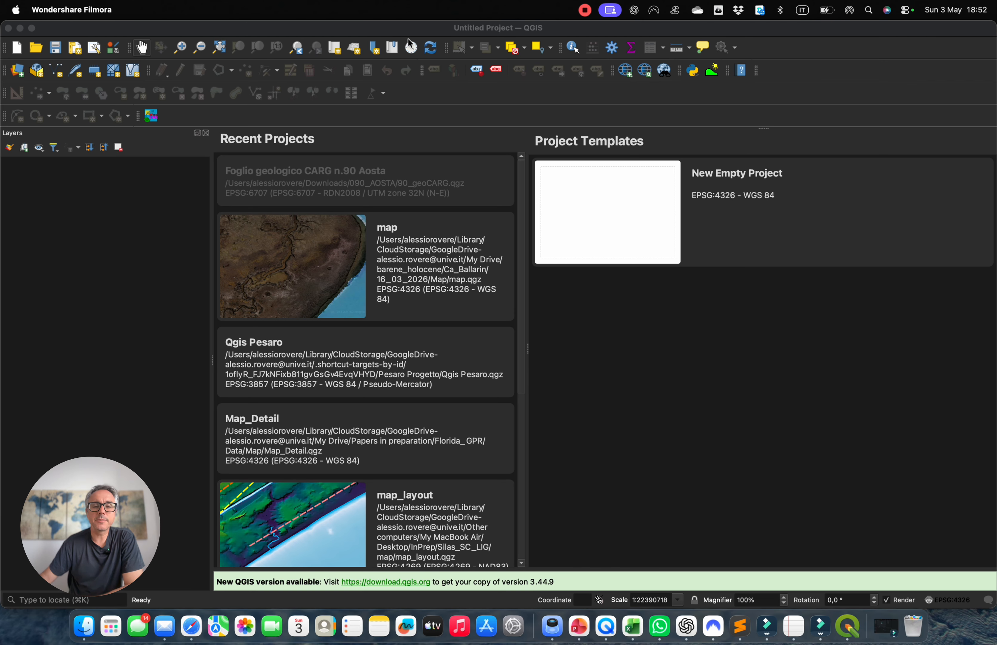
- Create a new project and load RTK_GNSS.csv from the profile folder as the source for a delimited text layer
{"action": "left_click", "coordinate": [17, 49]}
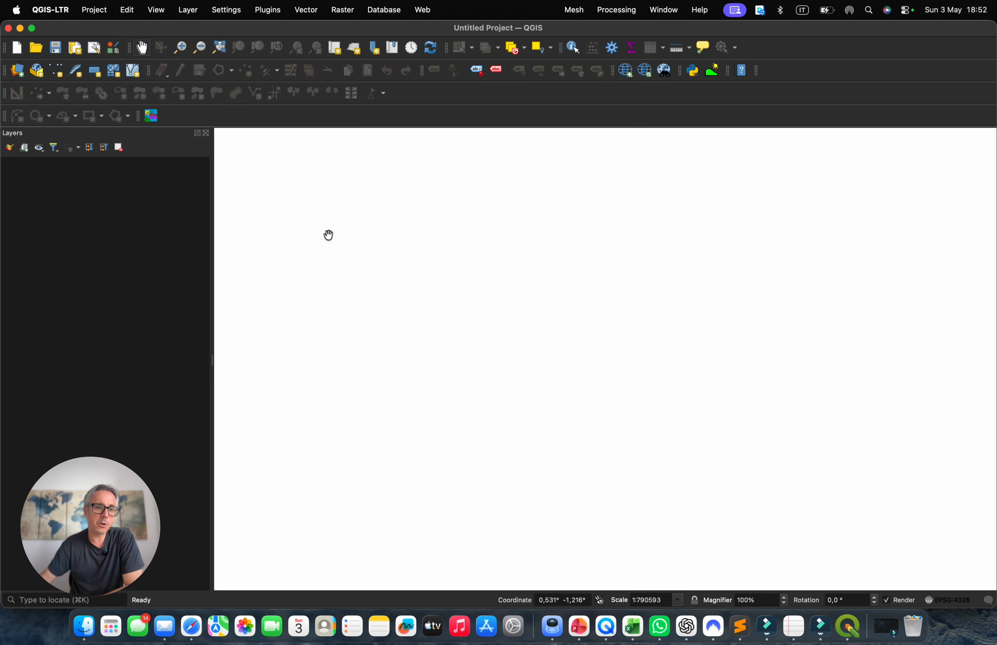
{"action": "left_click", "coordinate": [186, 12]}
{"action": "mouse_move", "coordinate": [217, 65]}
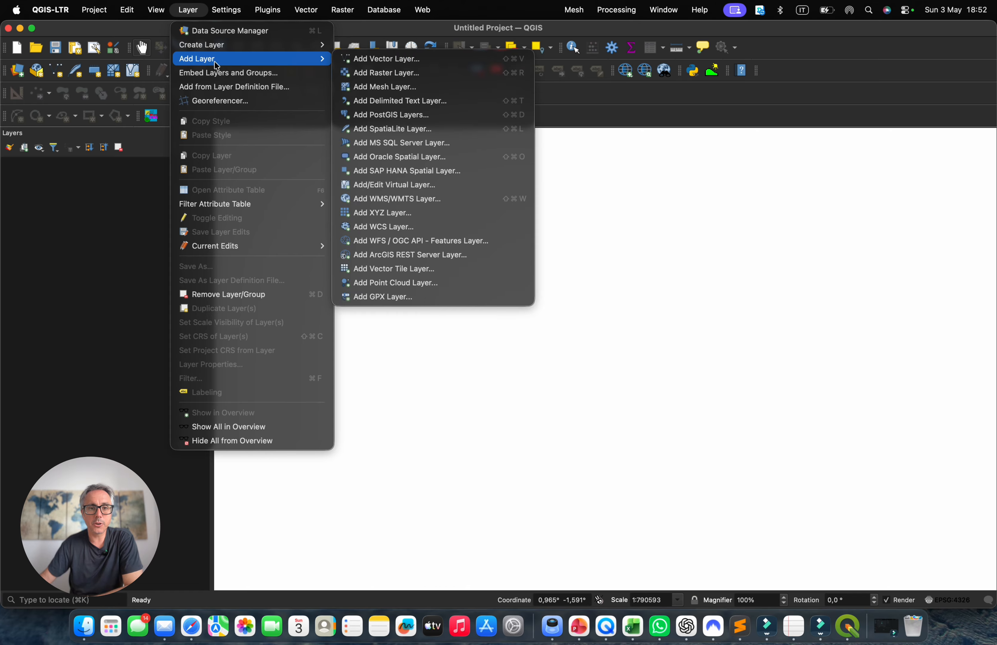
{"action": "left_click", "coordinate": [466, 105]}
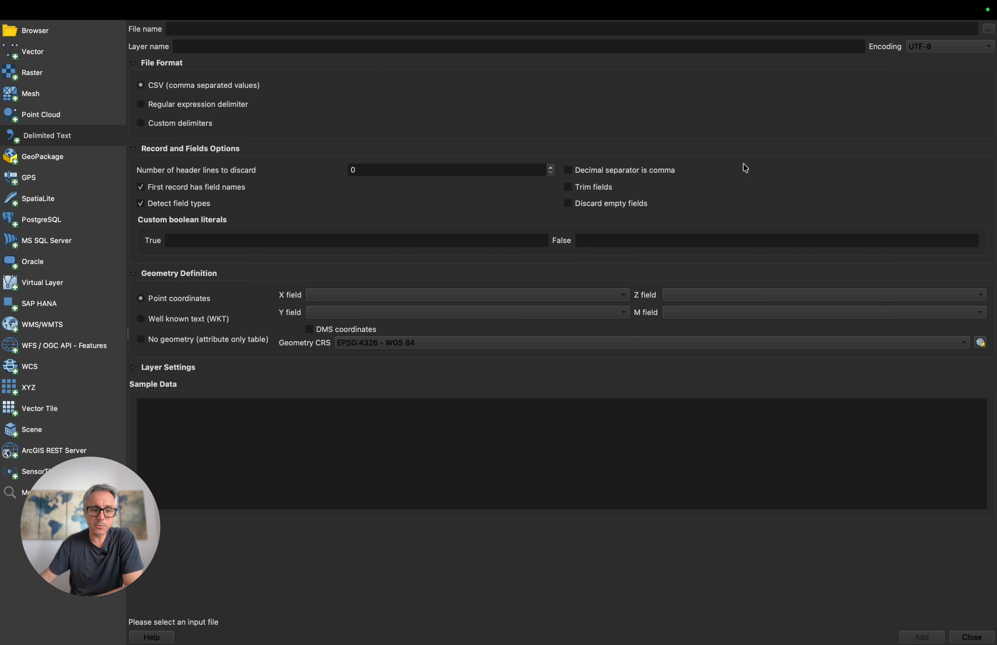
{"action": "left_click", "coordinate": [988, 29]}
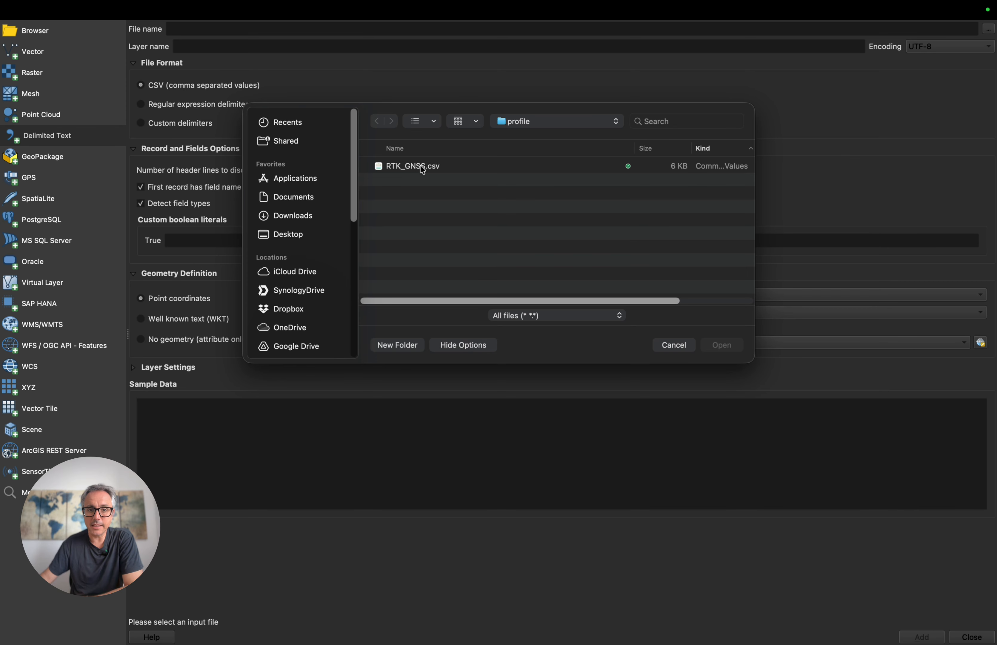
{"action": "left_click", "coordinate": [422, 168]}
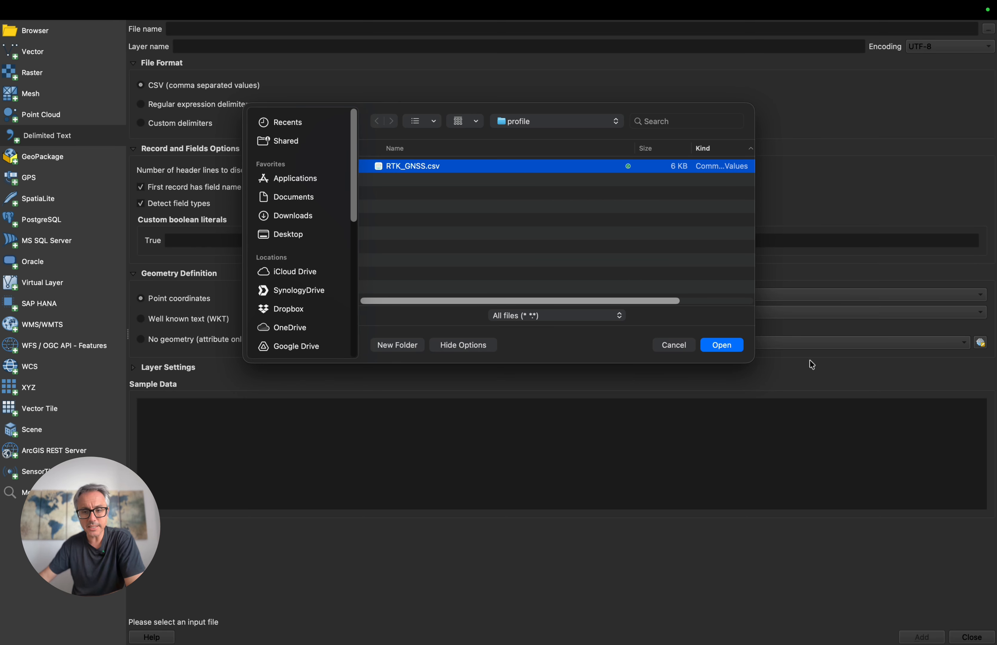
{"action": "left_click", "coordinate": [721, 345]}
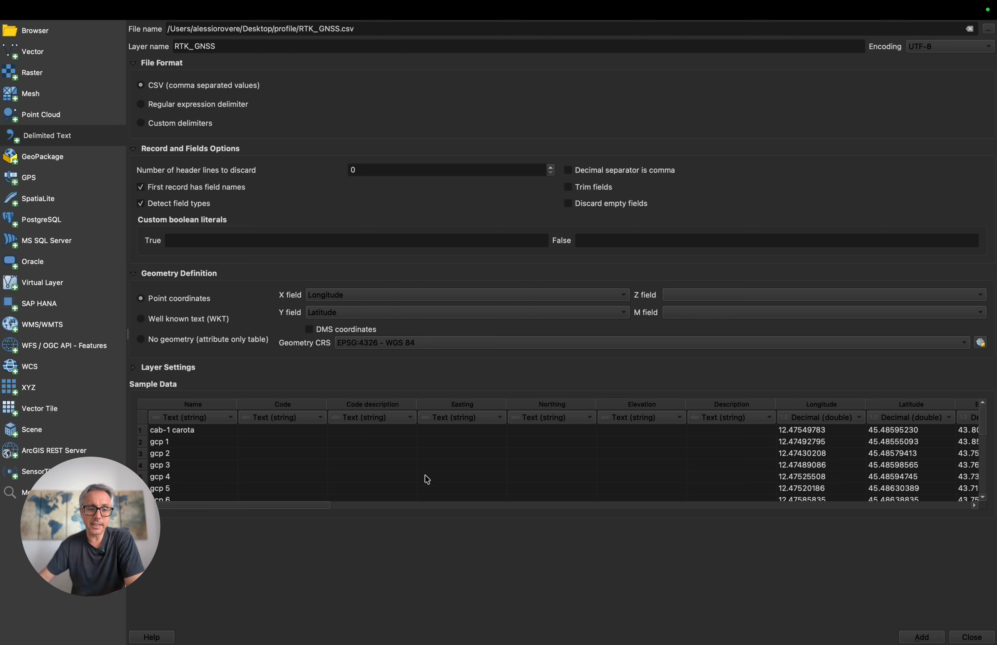
{"action": "left_click", "coordinate": [267, 505]}
{"action": "mouse_move", "coordinate": [277, 505]}
{"action": "left_mouse_down"}
{"action": "mouse_move", "coordinate": [407, 510]}
{"action": "mouse_move", "coordinate": [259, 506]}
{"action": "left_mouse_up"}
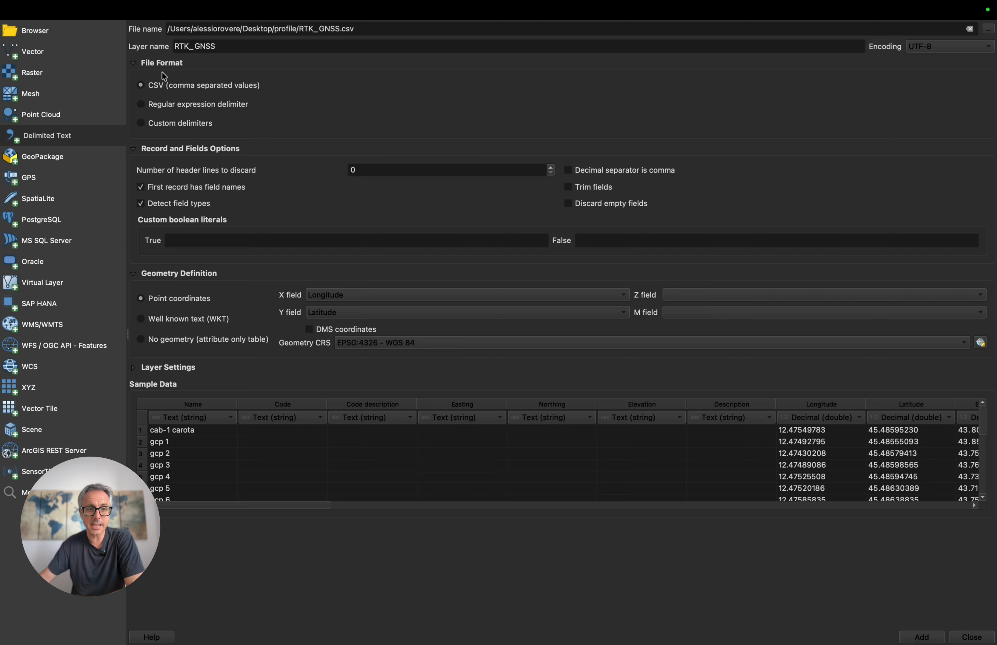
- Try a semicolon as regular expression delimiter for the file, and return to the CSV format
{"action": "left_click", "coordinate": [156, 107]}
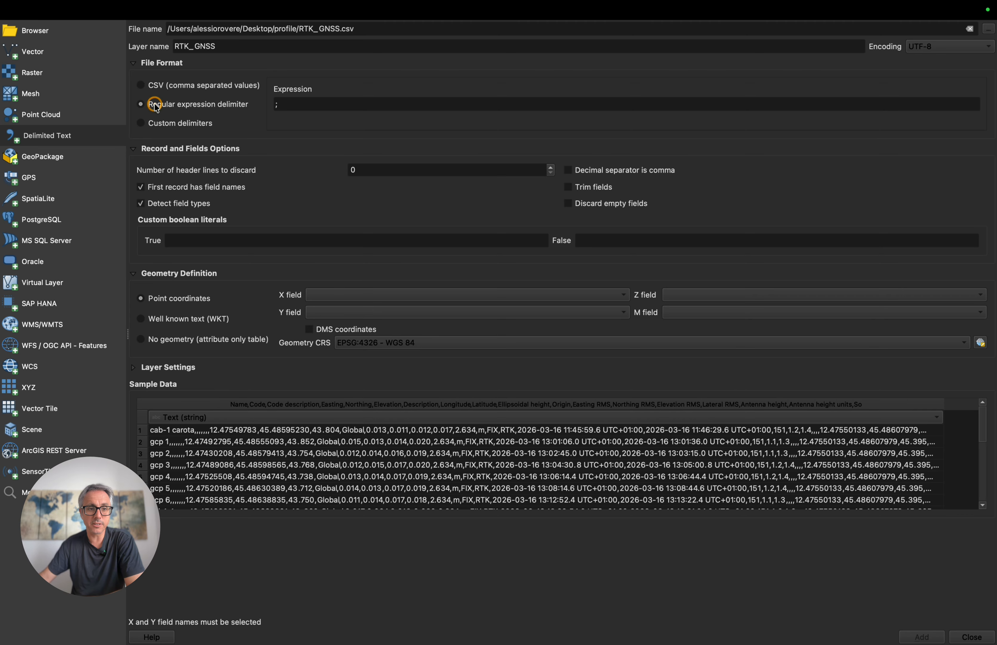
{"action": "left_click", "coordinate": [277, 104]}
{"action": "type", "text": ";"}
{"action": "left_click", "coordinate": [196, 87]}
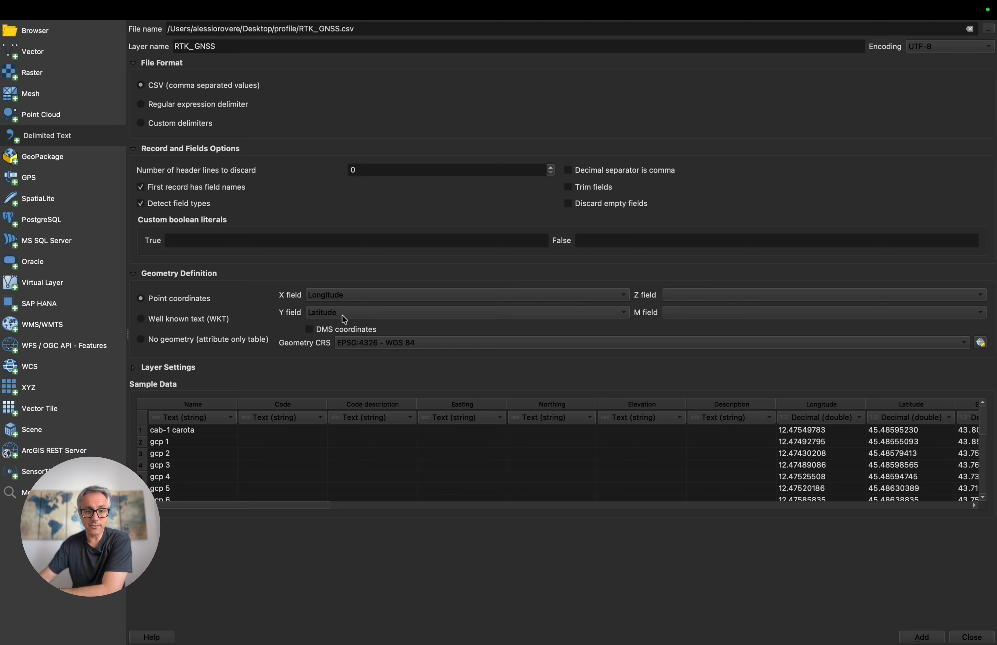
- Set the Z field of the point coordinates to Ellipsoidal height and check that column in the sample data
{"action": "left_click", "coordinate": [681, 296]}
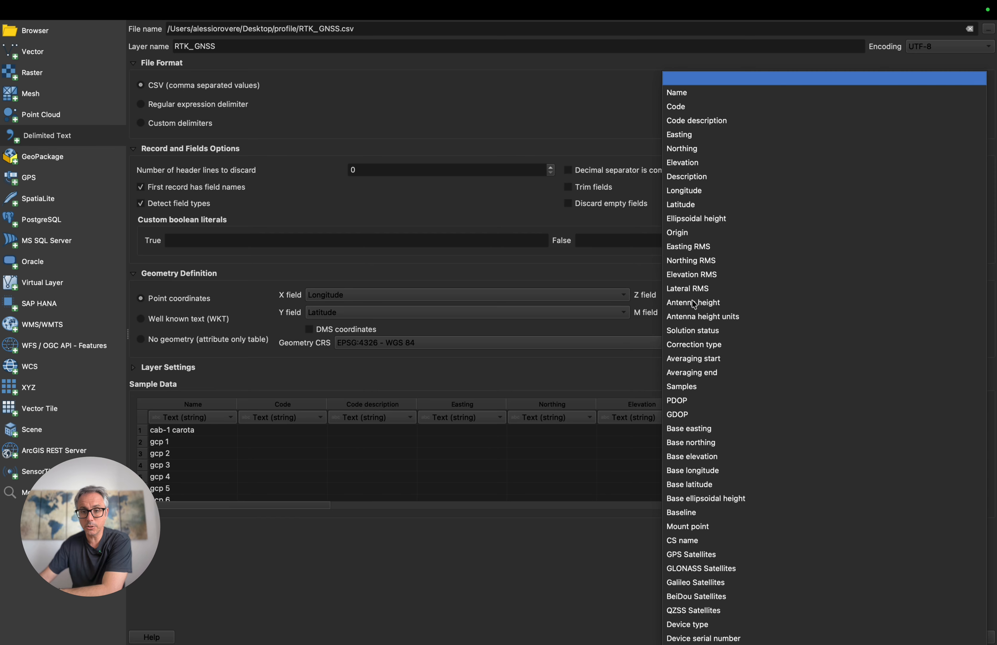
{"action": "left_click", "coordinate": [762, 221]}
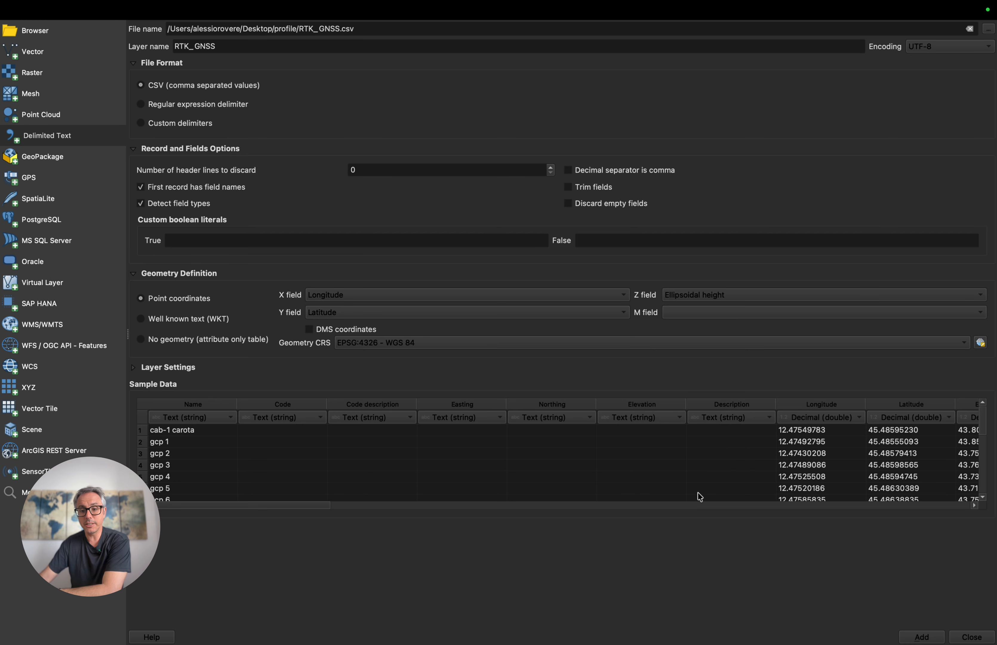
{"action": "left_click_drag", "start_coordinate": [289, 505], "coordinate": [328, 511]}
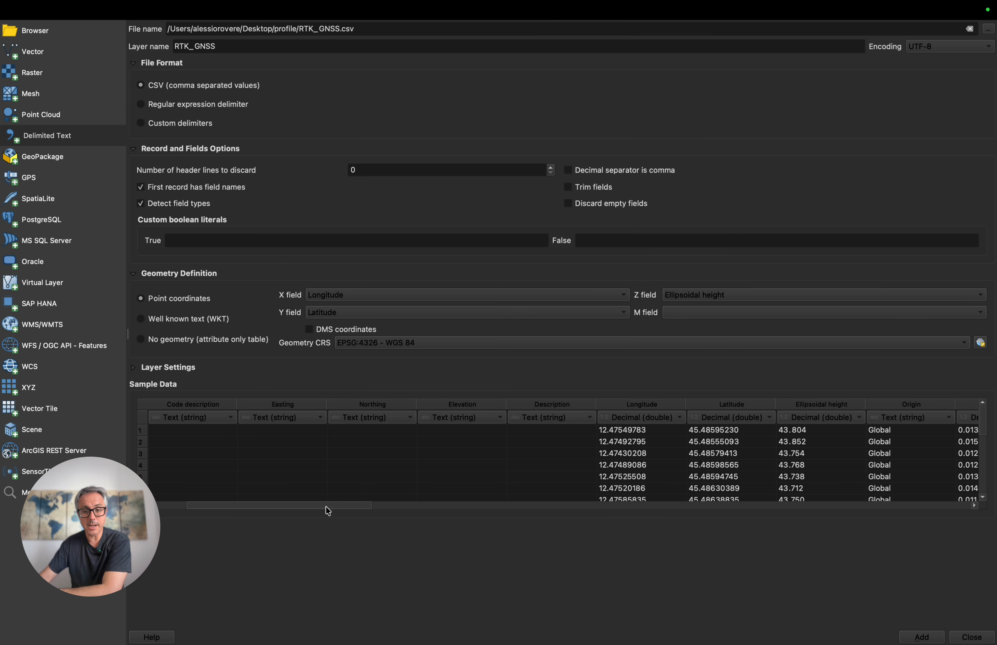
{"action": "left_click", "coordinate": [806, 433]}
{"action": "left_click", "coordinate": [806, 442]}
{"action": "left_click", "coordinate": [808, 453]}
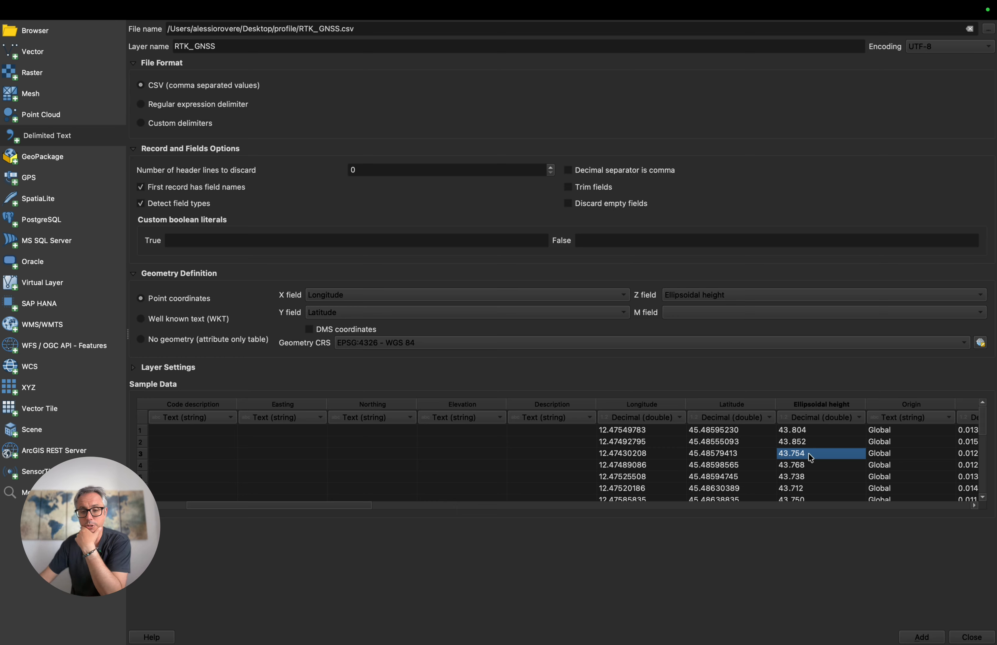
{"action": "left_click", "coordinate": [806, 465]}
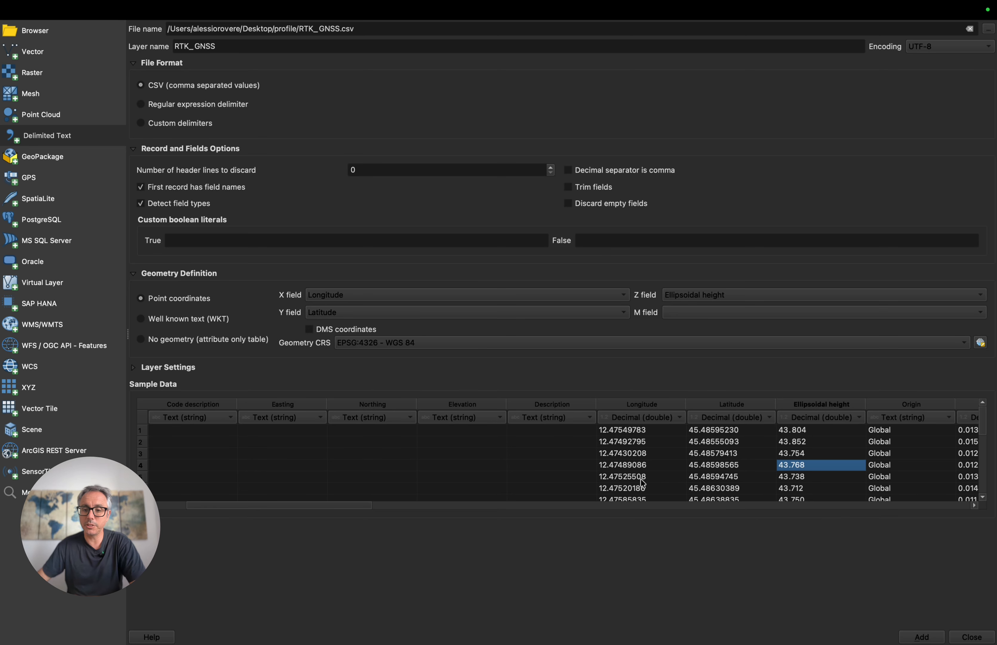
- Add the RTK_GNSS point layer to the project and return to the map to view its points
{"action": "left_click", "coordinate": [923, 637]}
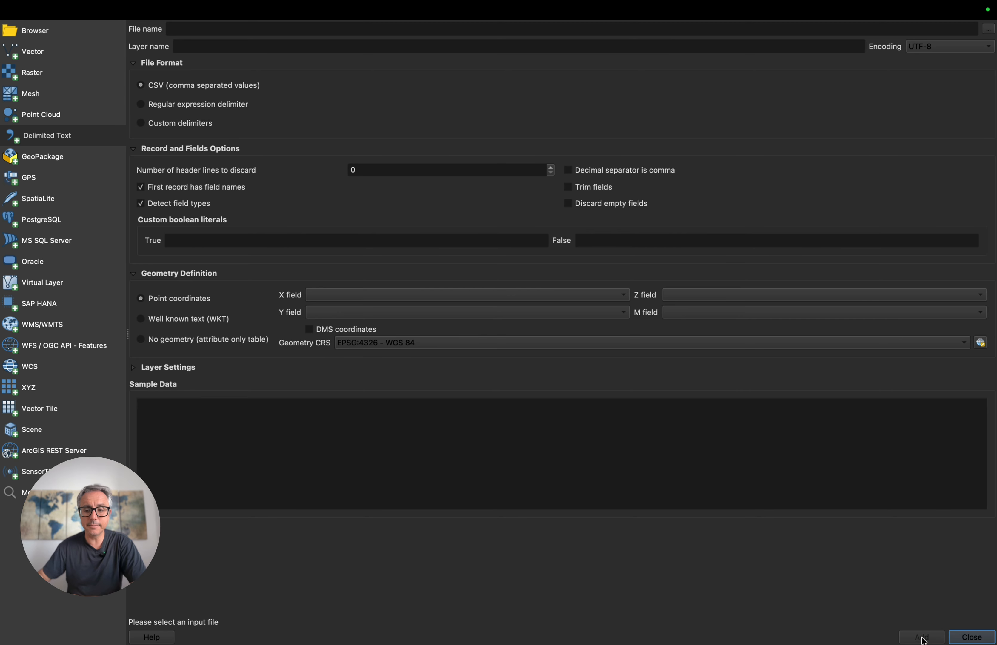
{"action": "left_click", "coordinate": [977, 639]}
{"action": "key", "text": "ctrl+Up"}
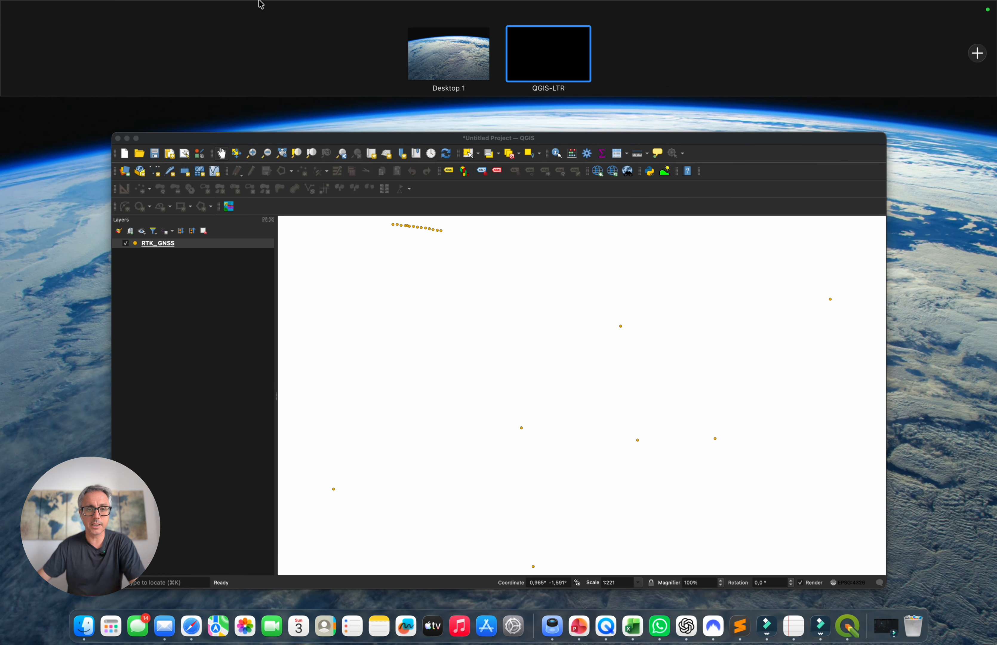
{"action": "left_click", "coordinate": [431, 294]}
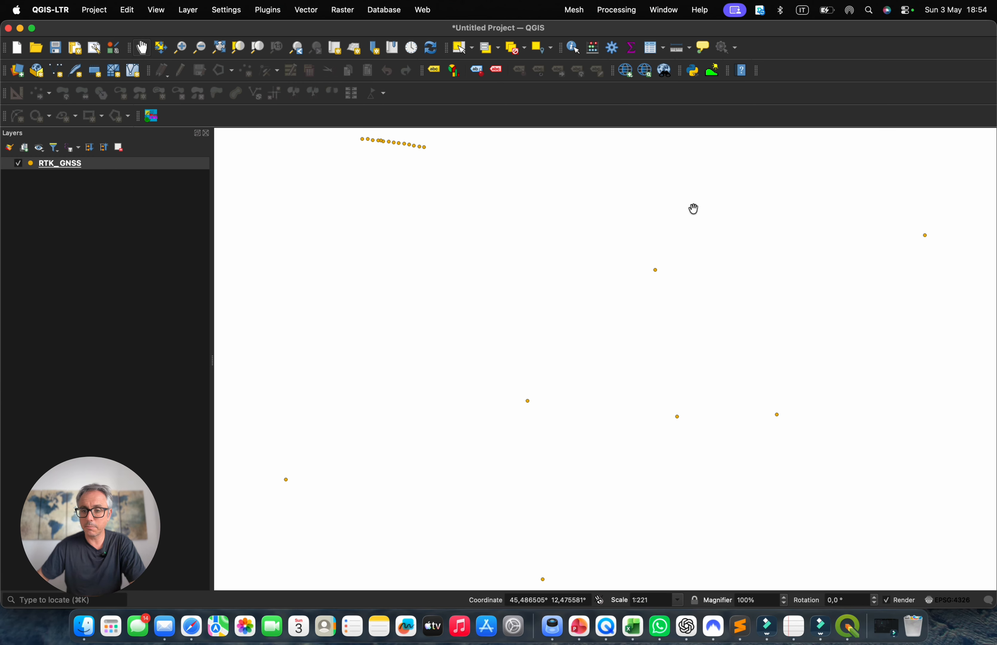
{"action": "left_click_drag", "start_coordinate": [389, 191], "coordinate": [406, 247]}
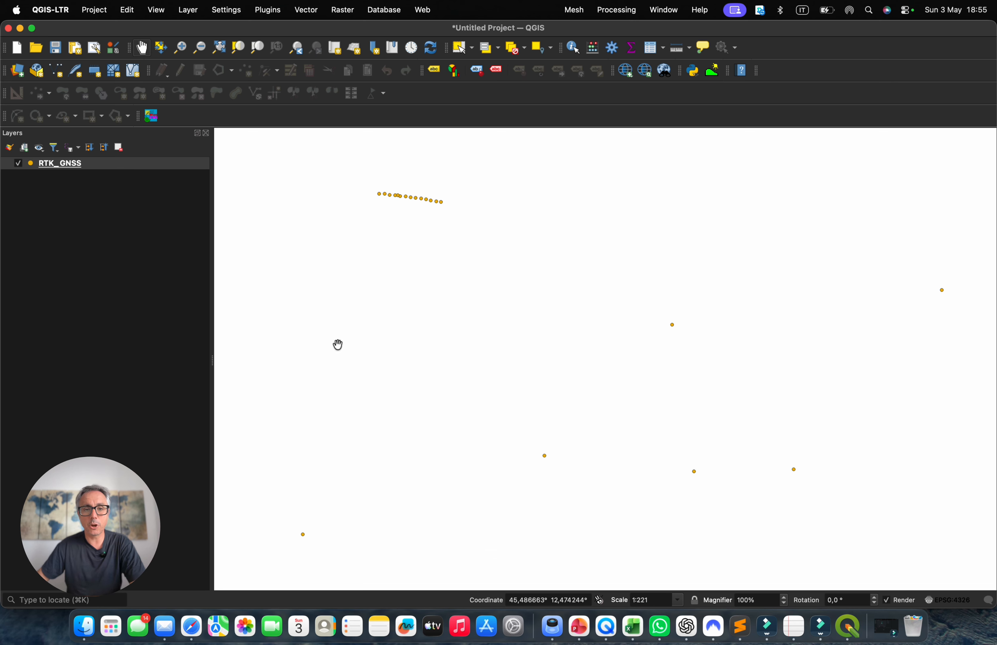
- Export the RTK_GNSS layer to the profile folder as a GeoJSON named WGS84_profile, in EPSG:4326 with the z-dimension, adding it to the map
{"action": "right_click", "coordinate": [94, 168]}
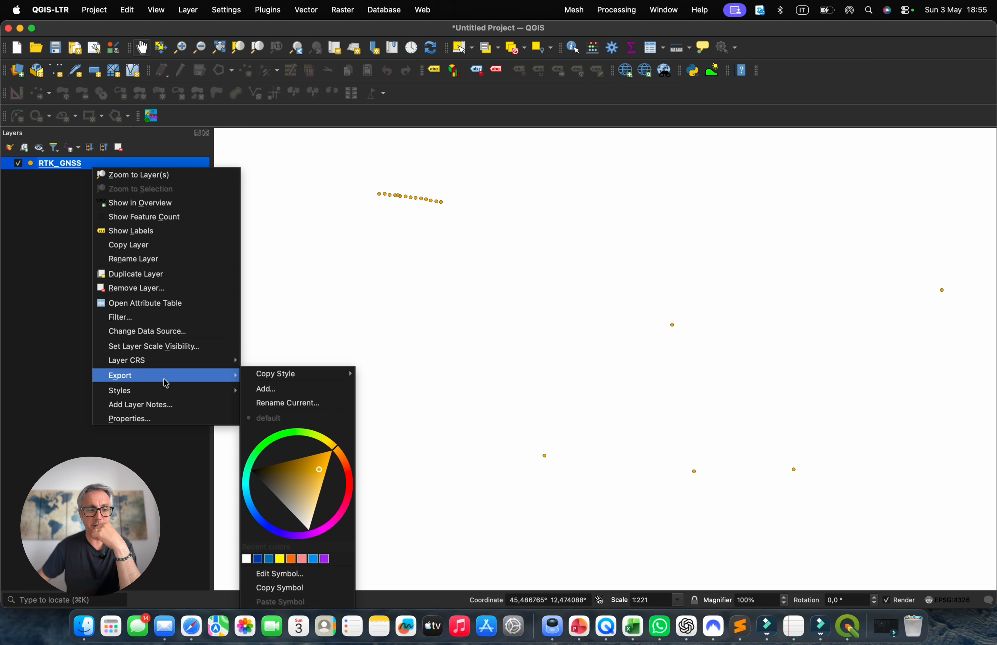
{"action": "mouse_move", "coordinate": [166, 383]}
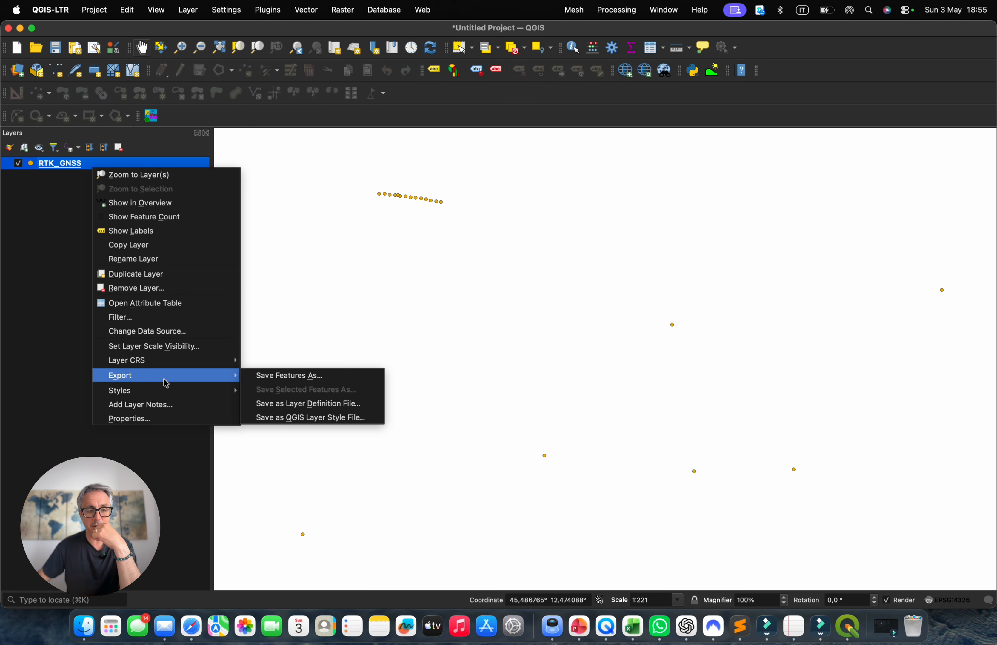
{"action": "left_click", "coordinate": [282, 381]}
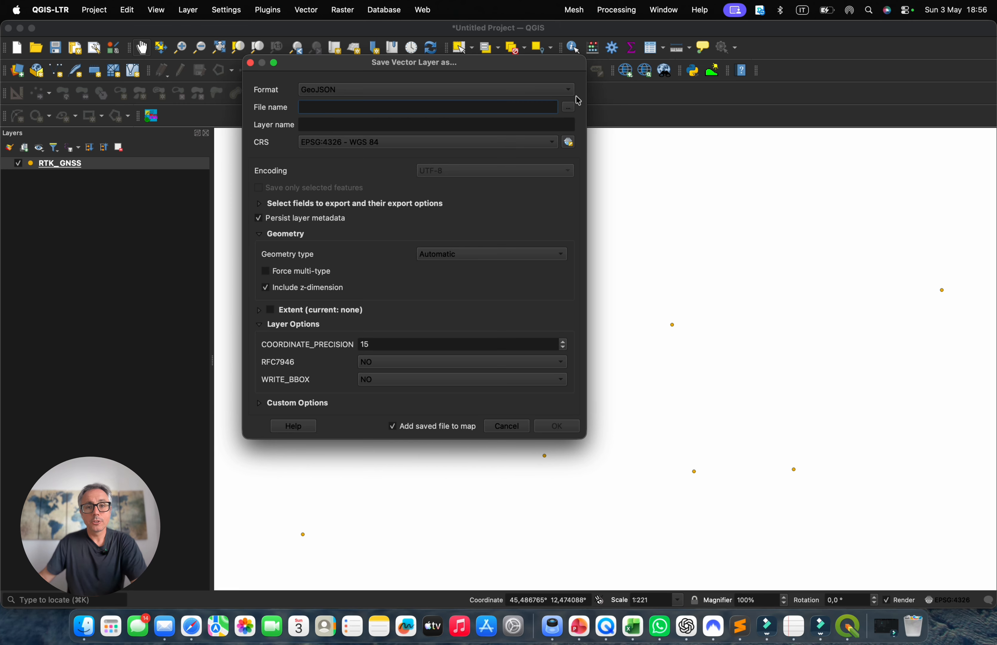
{"action": "left_click", "coordinate": [569, 109]}
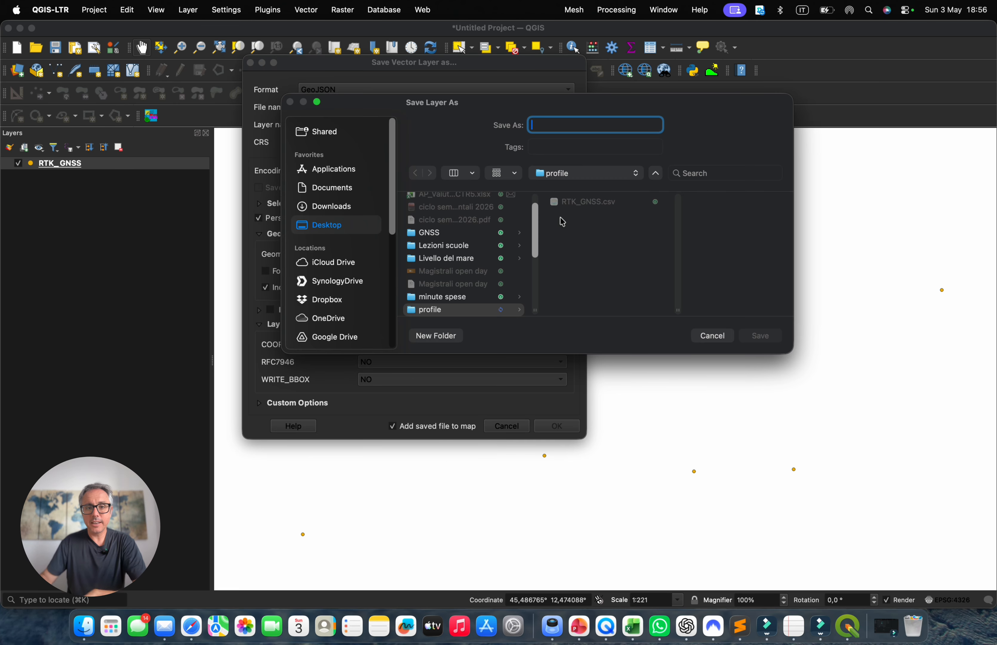
{"action": "type", "text": "W"}
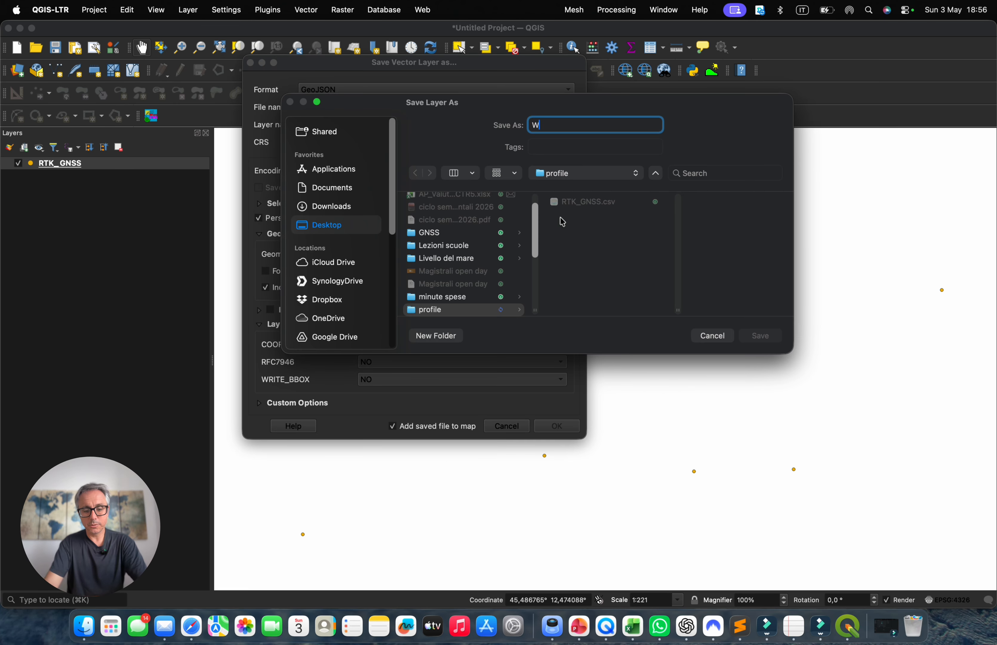
{"action": "type", "text": "GS"}
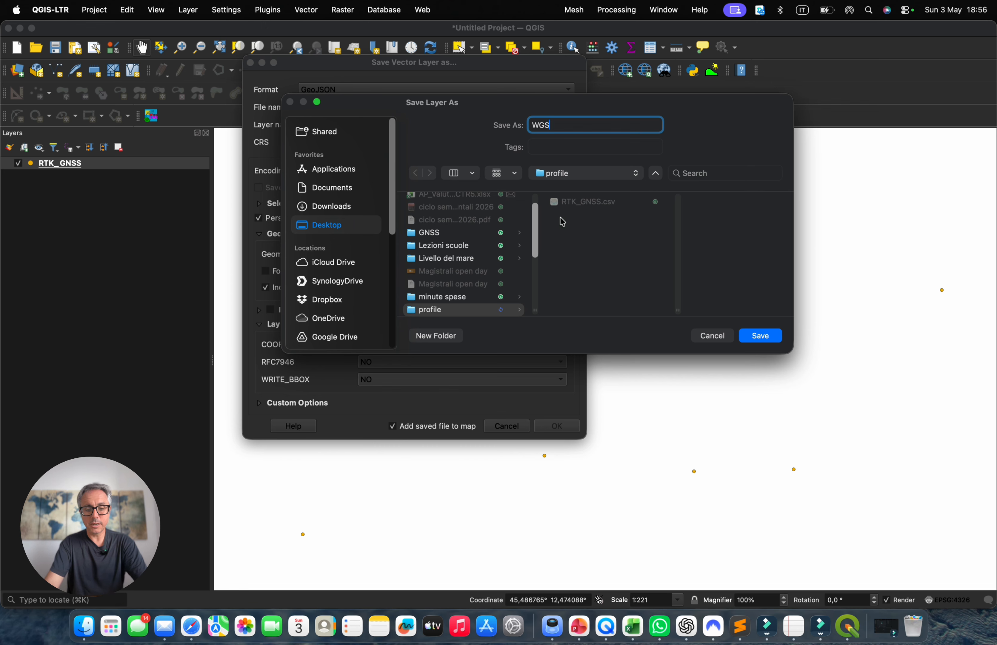
{"action": "type", "text": "84_"}
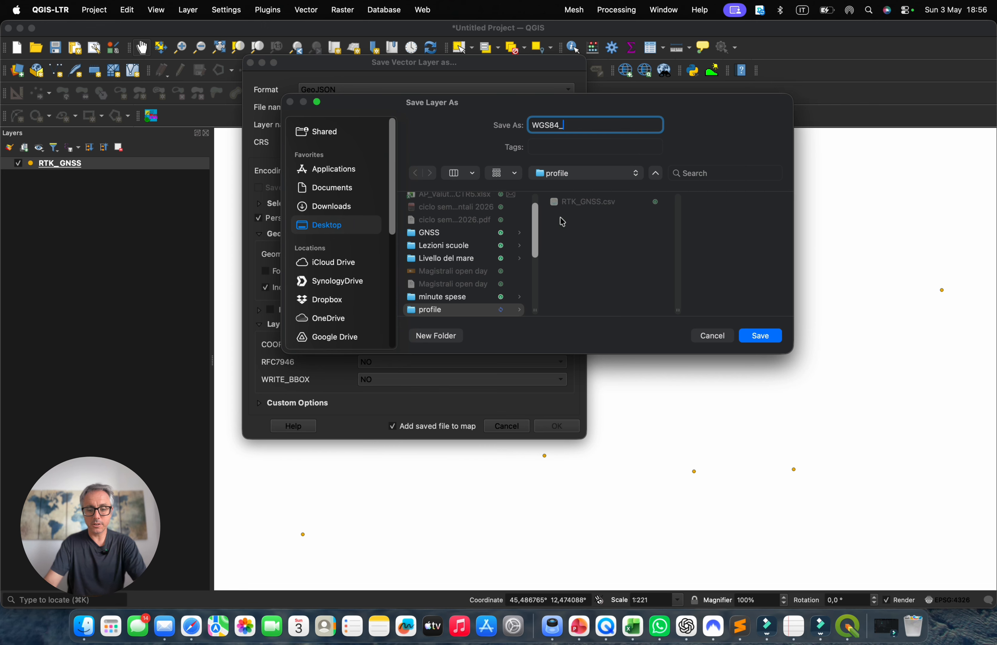
{"action": "type", "text": "profile/"}
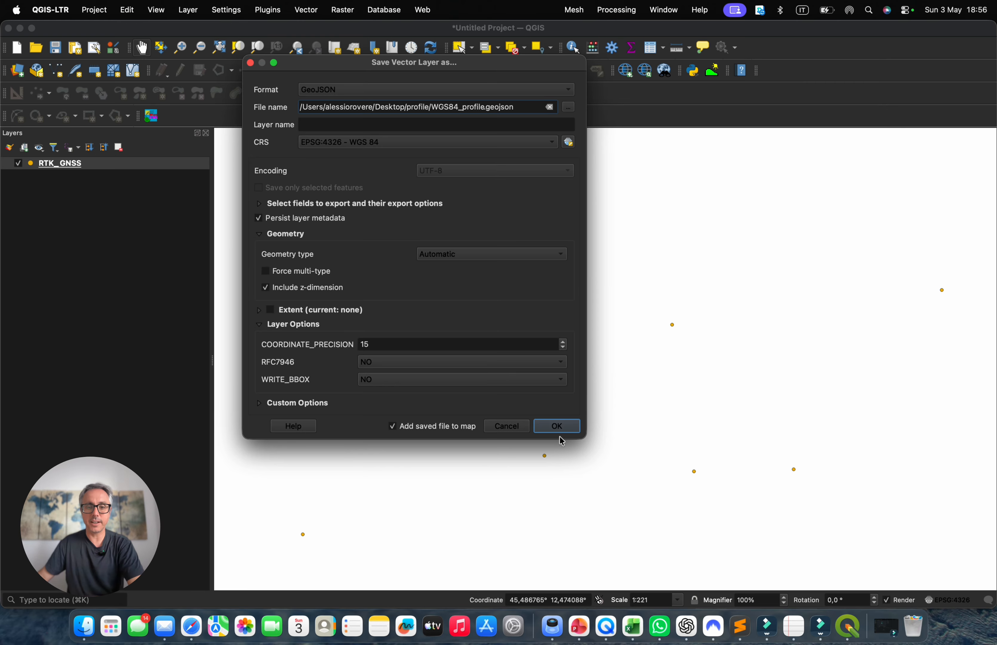
{"action": "left_click", "coordinate": [556, 427]}
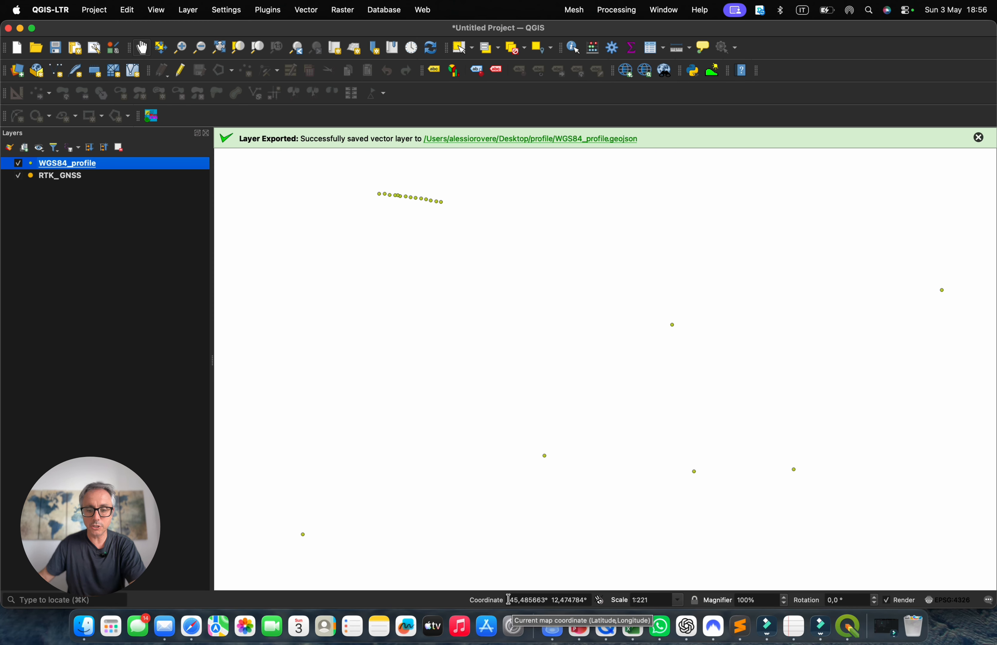
{"action": "left_click_drag", "start_coordinate": [510, 601], "coordinate": [584, 595]}
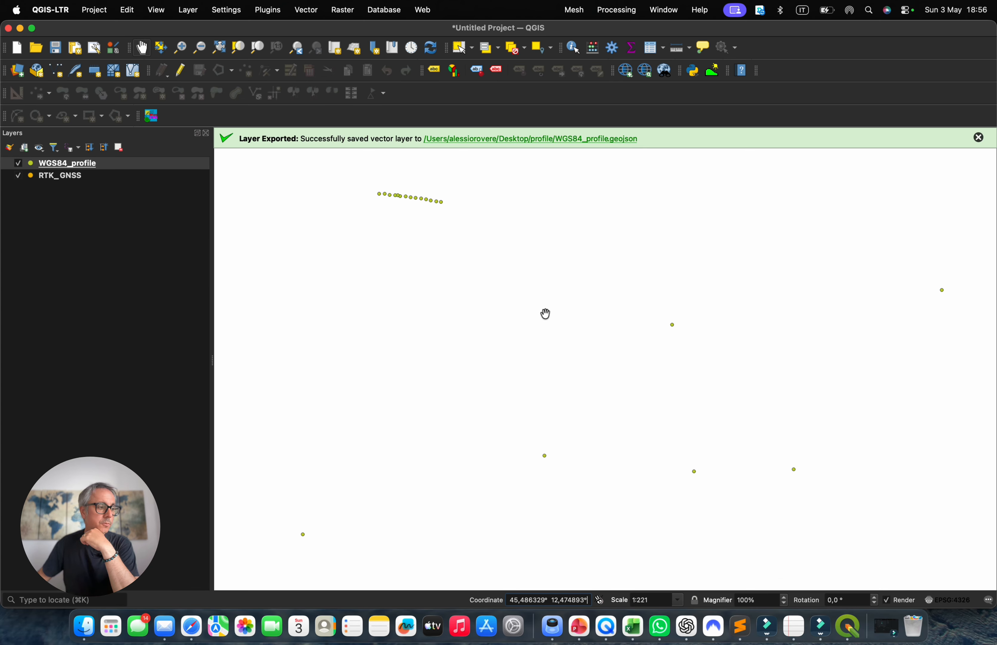
- Open the Reproject layer tool for WGS84_profile and set the target CRS to EPSG:32633 - WGS 84 / UTM zone 33N
{"action": "left_click", "coordinate": [627, 15]}
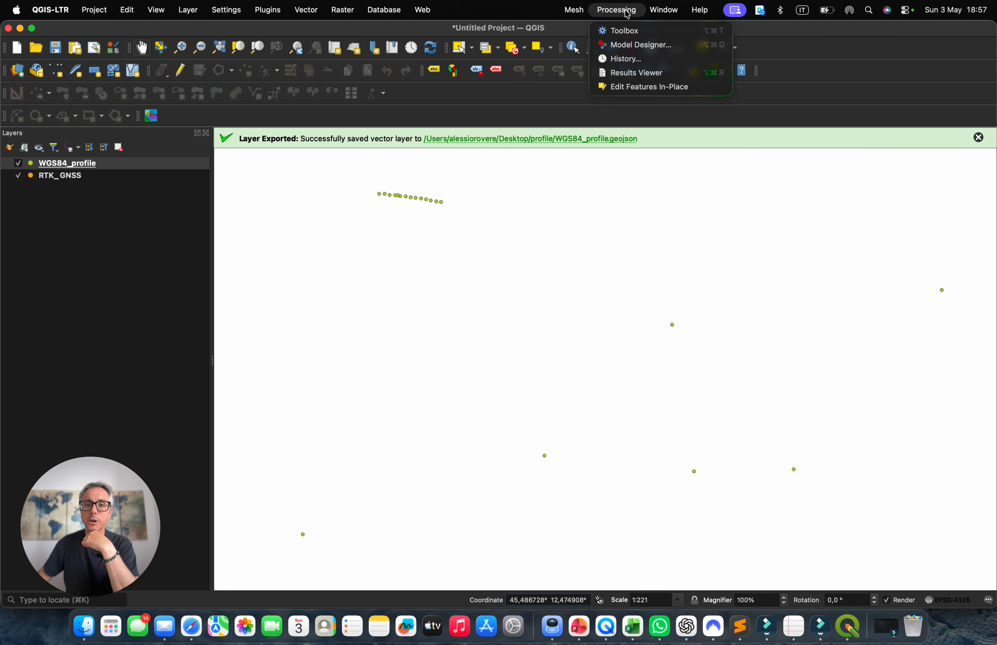
{"action": "left_click", "coordinate": [630, 31]}
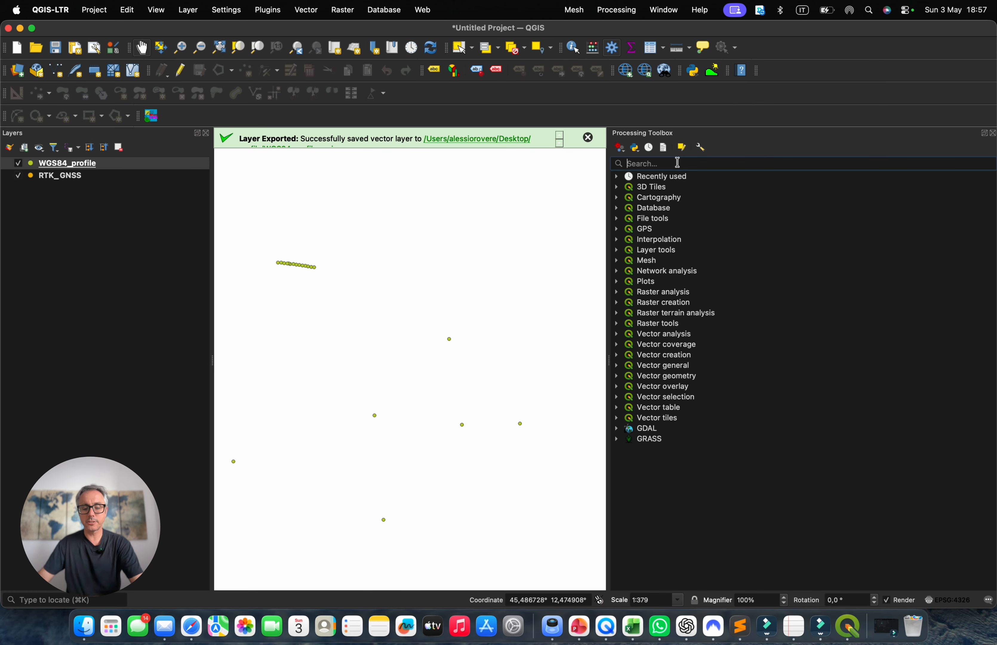
{"action": "type", "text": "reproj"}
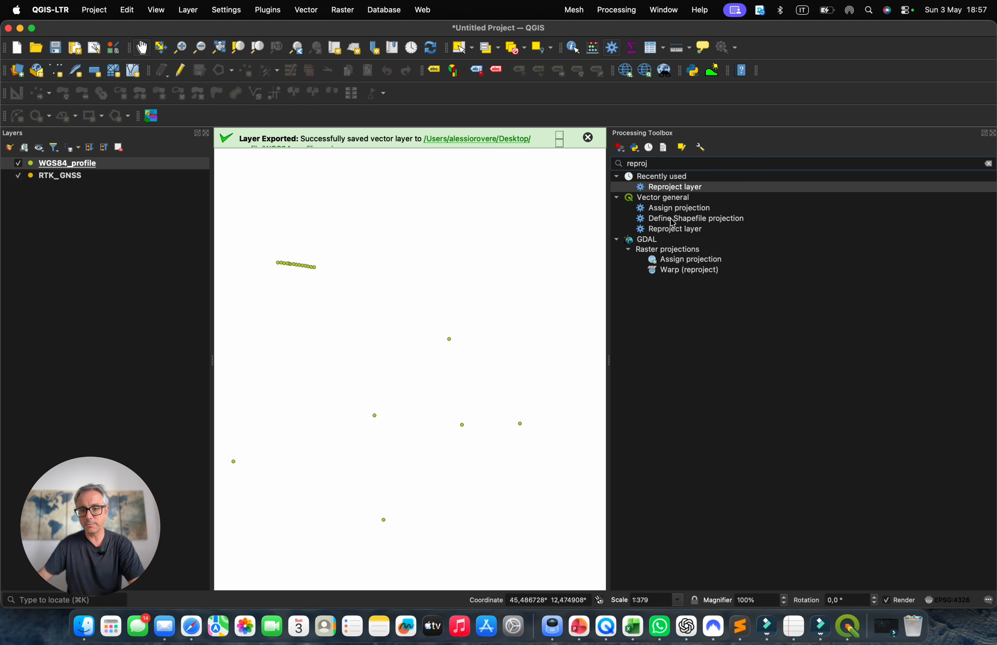
{"action": "left_click", "coordinate": [673, 229]}
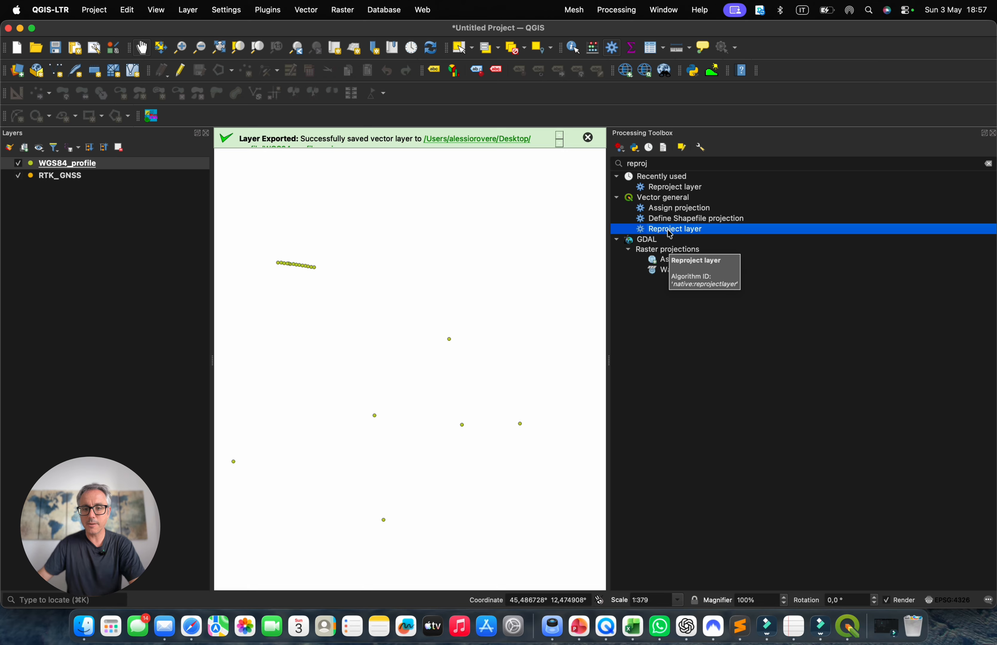
{"action": "double_click", "coordinate": [670, 229]}
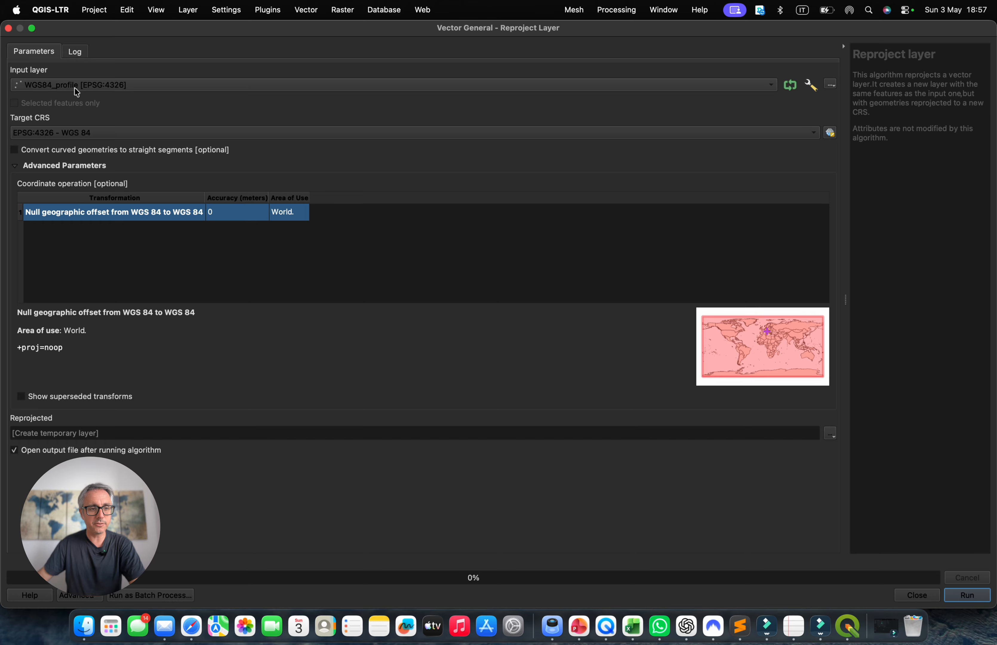
{"action": "left_click", "coordinate": [39, 133]}
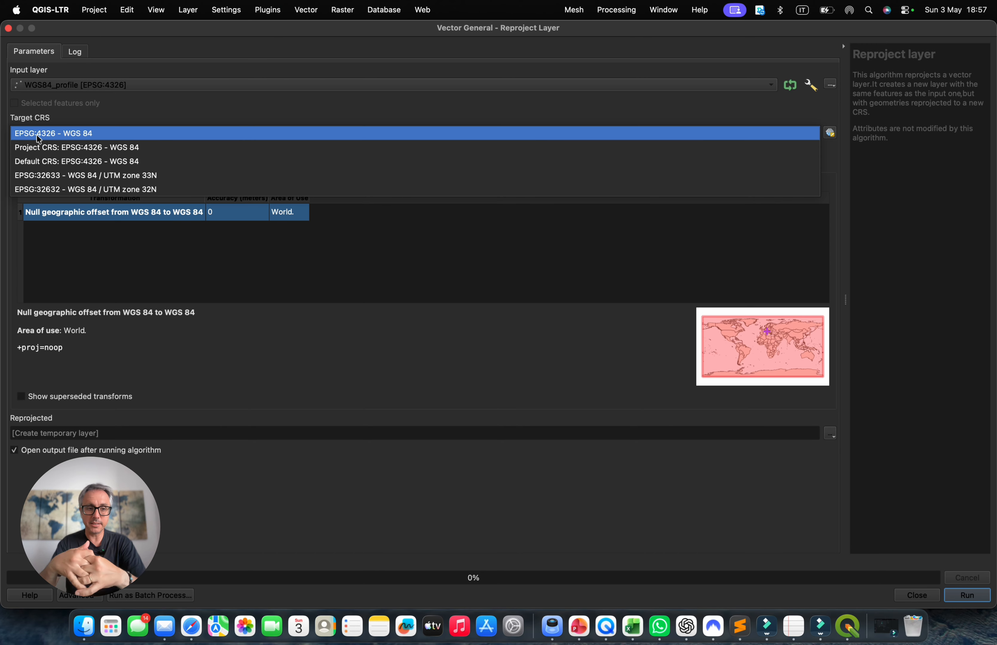
{"action": "left_click", "coordinate": [108, 178]}
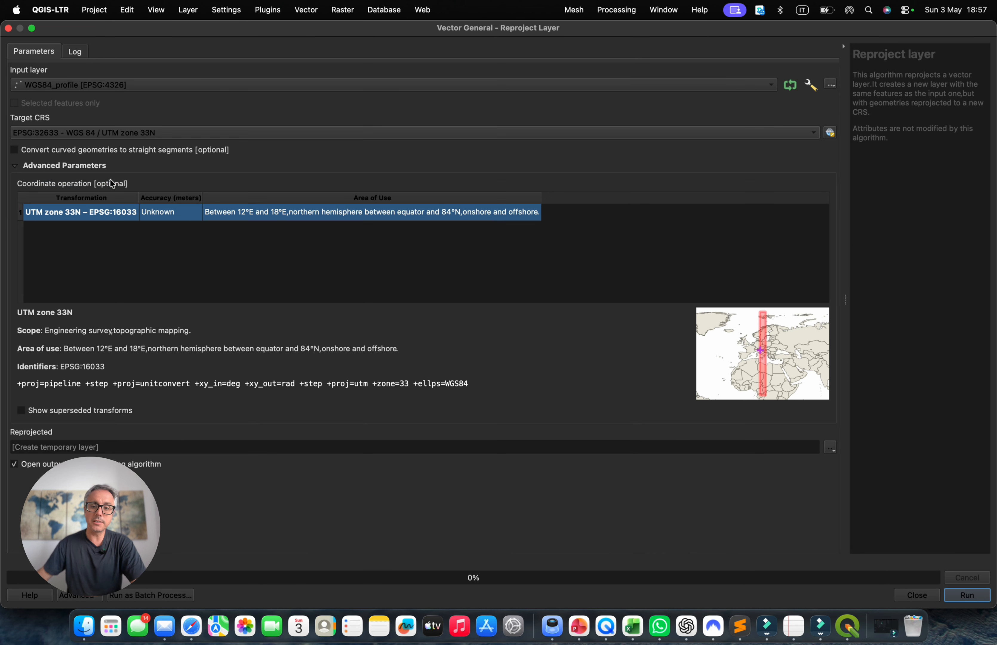
- Check the UTM zone 33N area of use on the preview map, run the reprojection to a temporary layer and close the tool
{"action": "scroll", "coordinate": [775, 350], "scroll_direction": "up", "scroll_amount": 3}
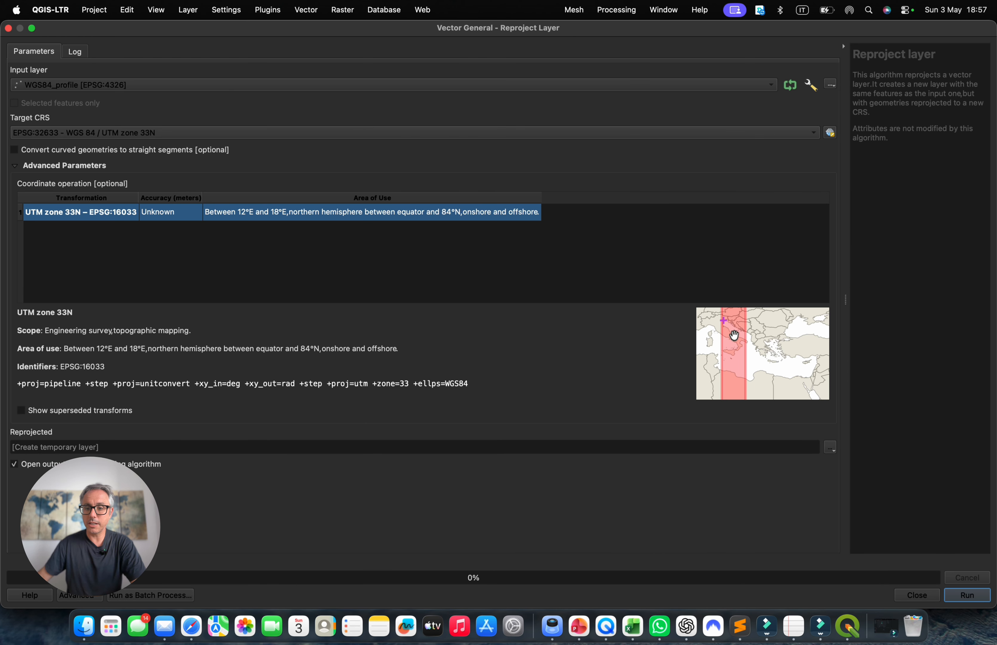
{"action": "scroll", "coordinate": [741, 338], "scroll_direction": "up", "scroll_amount": 1}
{"action": "scroll", "coordinate": [743, 338], "scroll_direction": "up", "scroll_amount": 5}
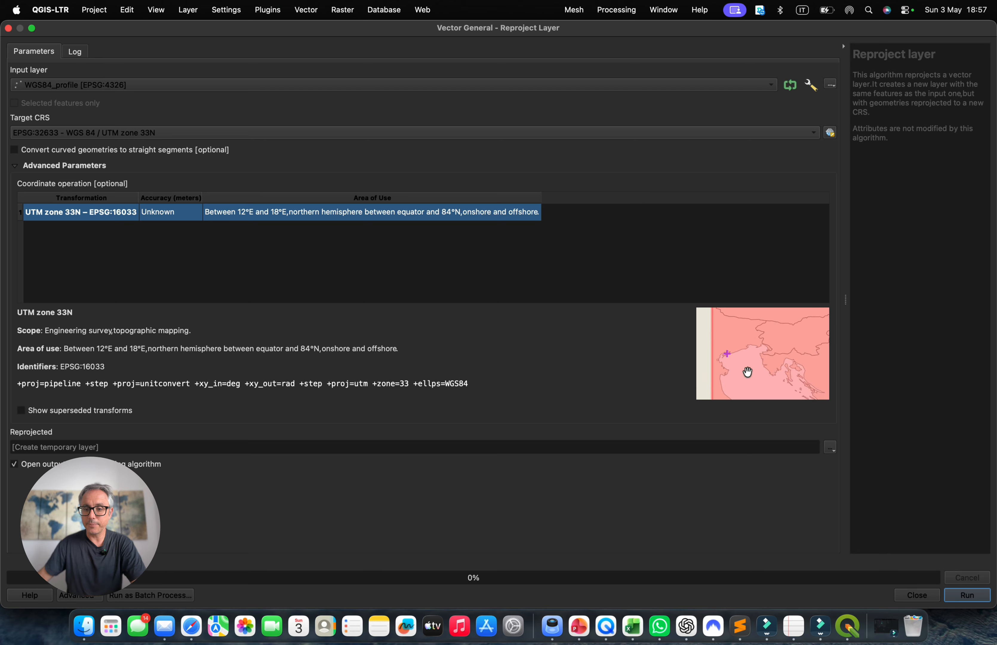
{"action": "scroll", "coordinate": [750, 370], "scroll_direction": "down", "scroll_amount": 2}
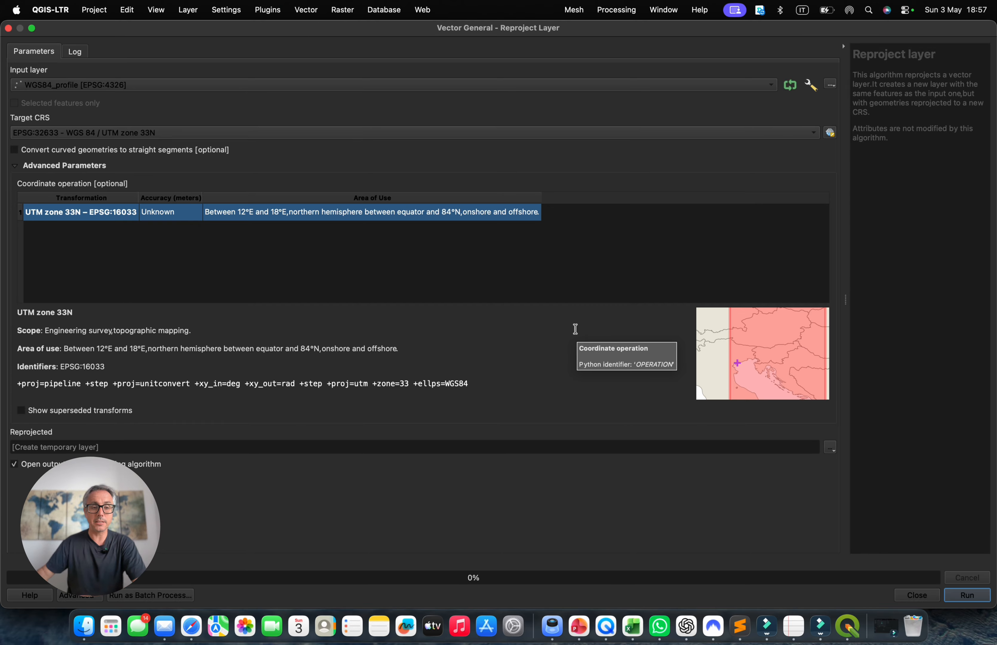
{"action": "left_click", "coordinate": [968, 600]}
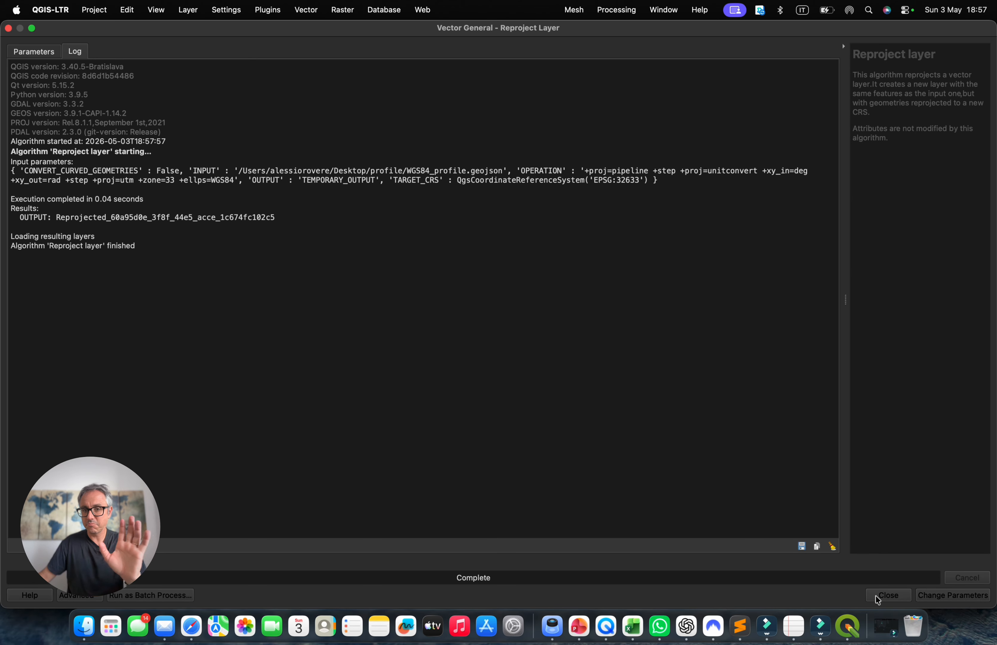
{"action": "left_click", "coordinate": [878, 598]}
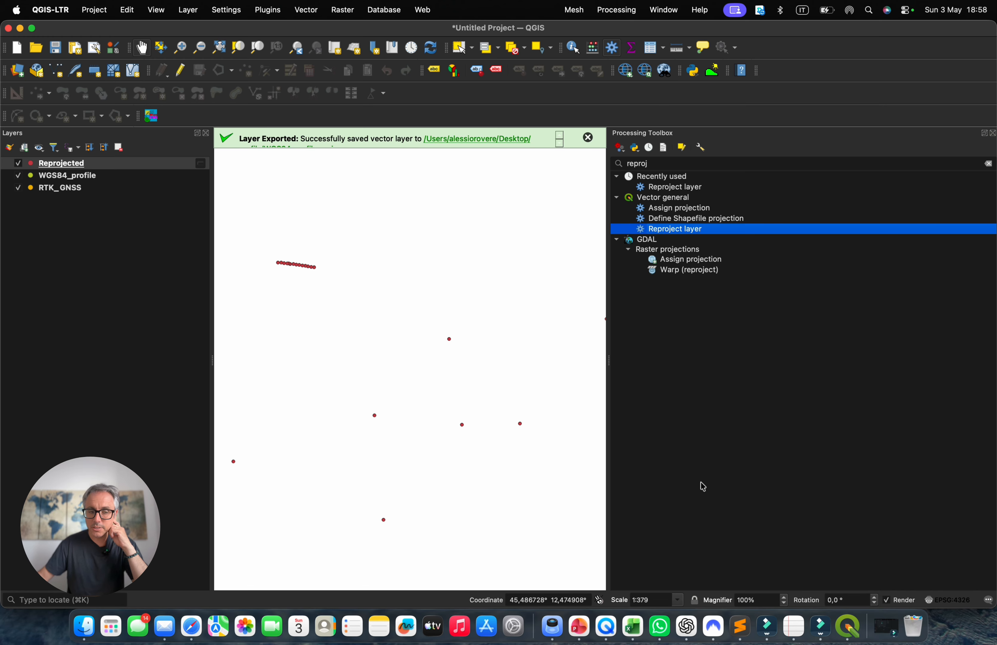
- Export the Reprojected layer to the profile folder as a GeoJSON named UTM33_profile, in EPSG:32633 with the z-dimension, adding it to the map
{"action": "left_click", "coordinate": [71, 167]}
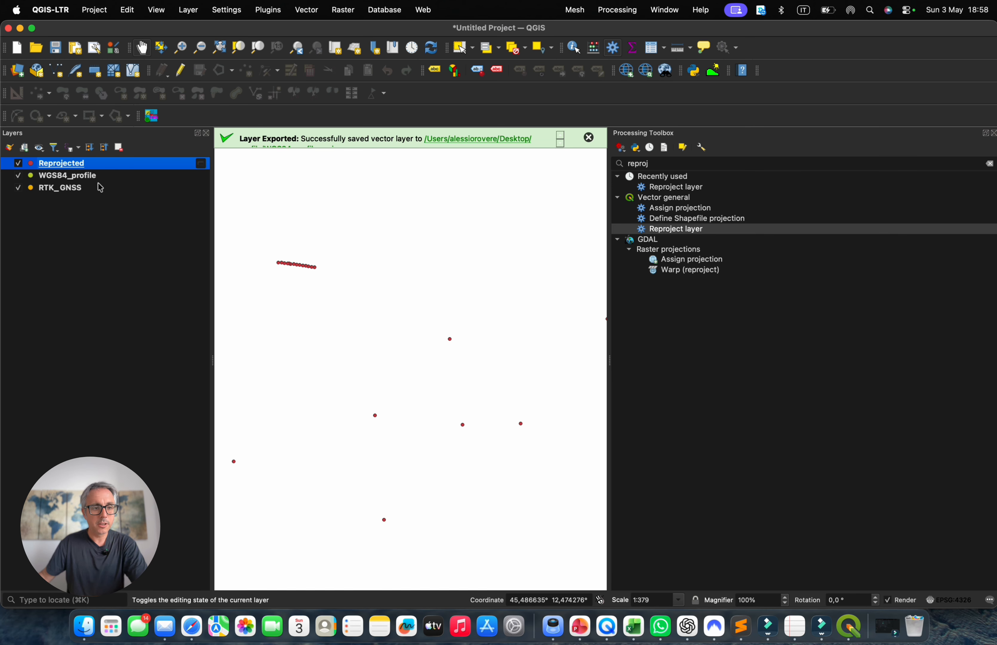
{"action": "right_click", "coordinate": [70, 166]}
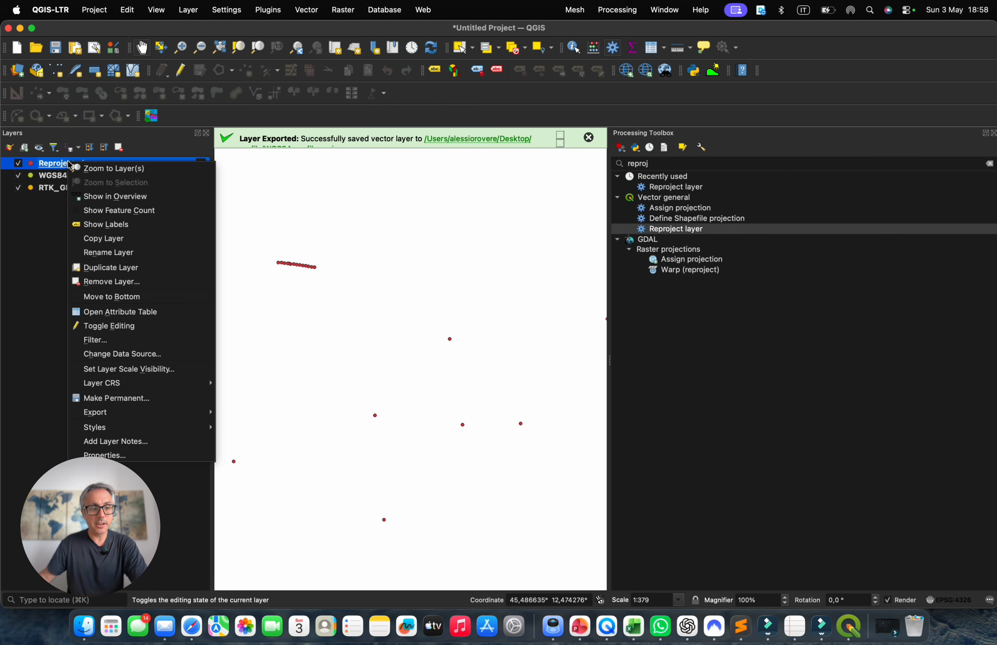
{"action": "mouse_move", "coordinate": [128, 414]}
{"action": "left_click", "coordinate": [267, 413]}
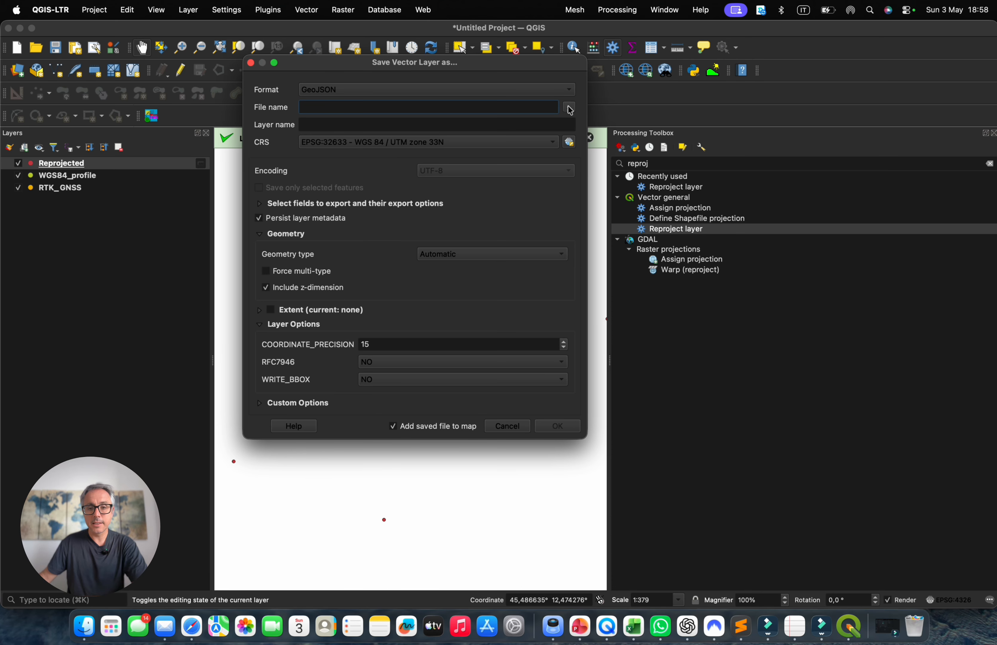
{"action": "left_click", "coordinate": [570, 110]}
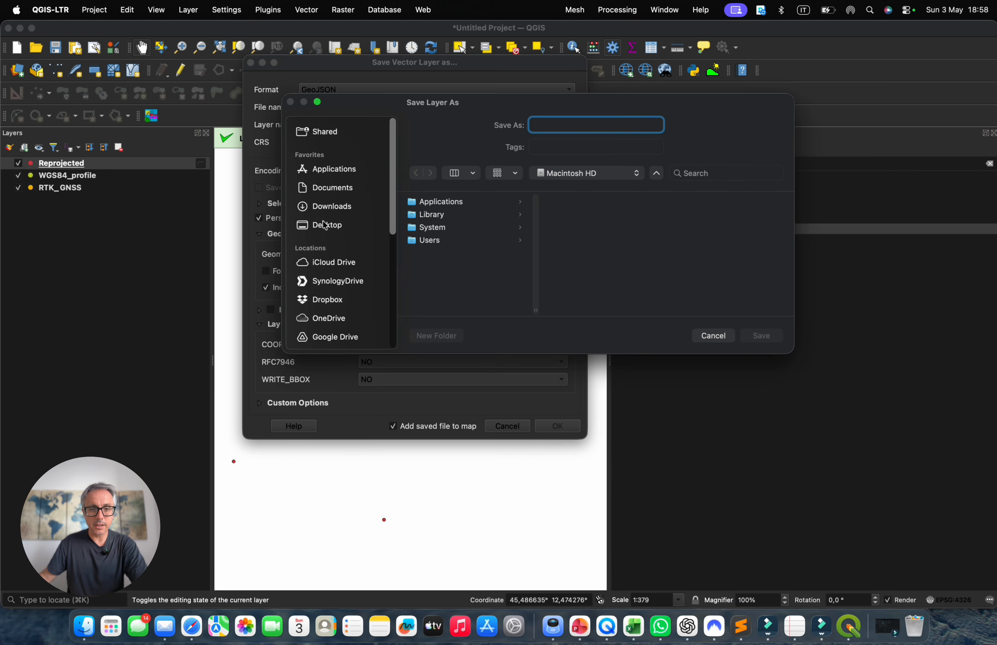
{"action": "left_click", "coordinate": [326, 226]}
{"action": "scroll", "coordinate": [451, 285], "scroll_direction": "down", "scroll_amount": 3}
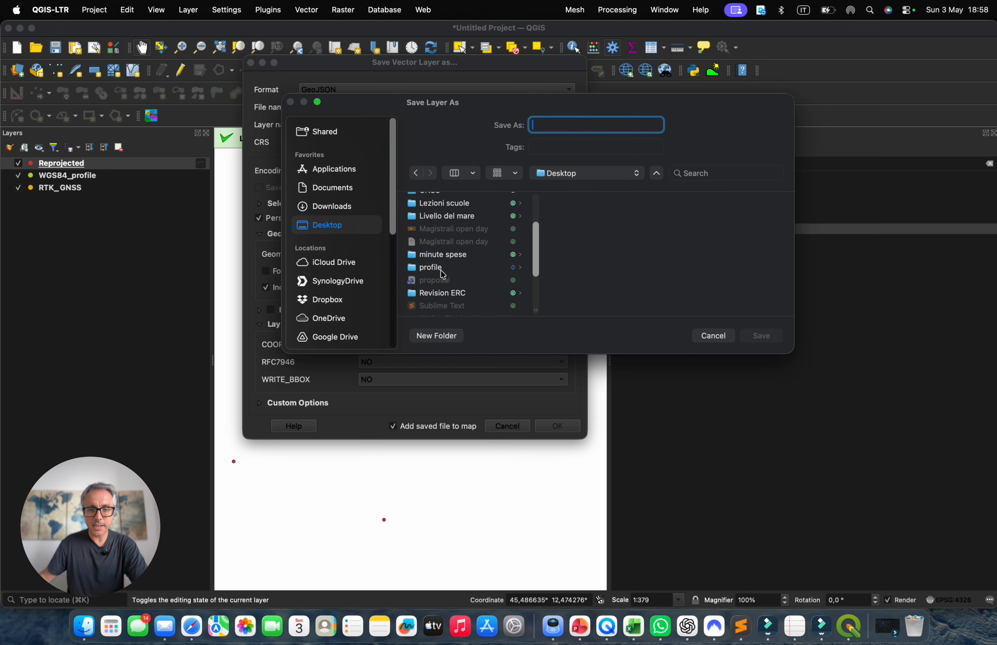
{"action": "left_click", "coordinate": [441, 271]}
{"action": "left_click", "coordinate": [548, 124]}
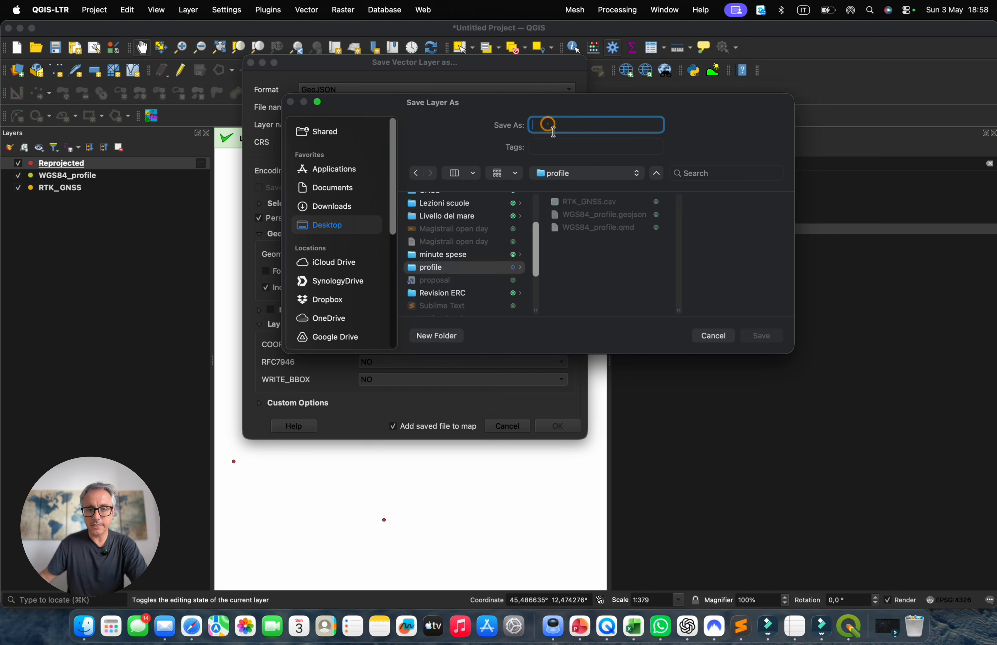
{"action": "type", "text": "UTM"}
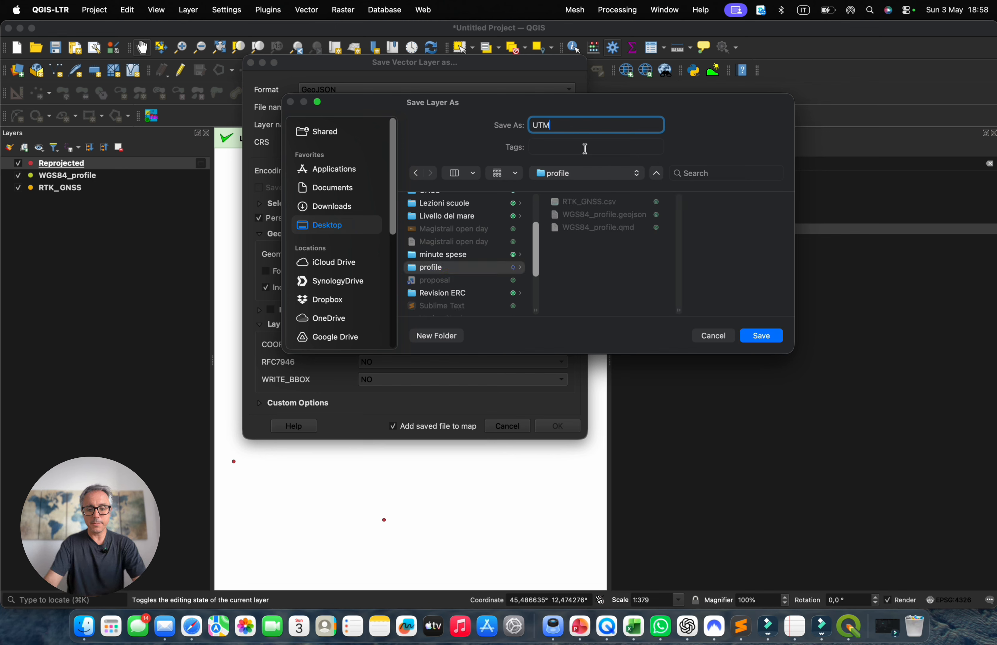
{"action": "type", "text": "33_profile"}
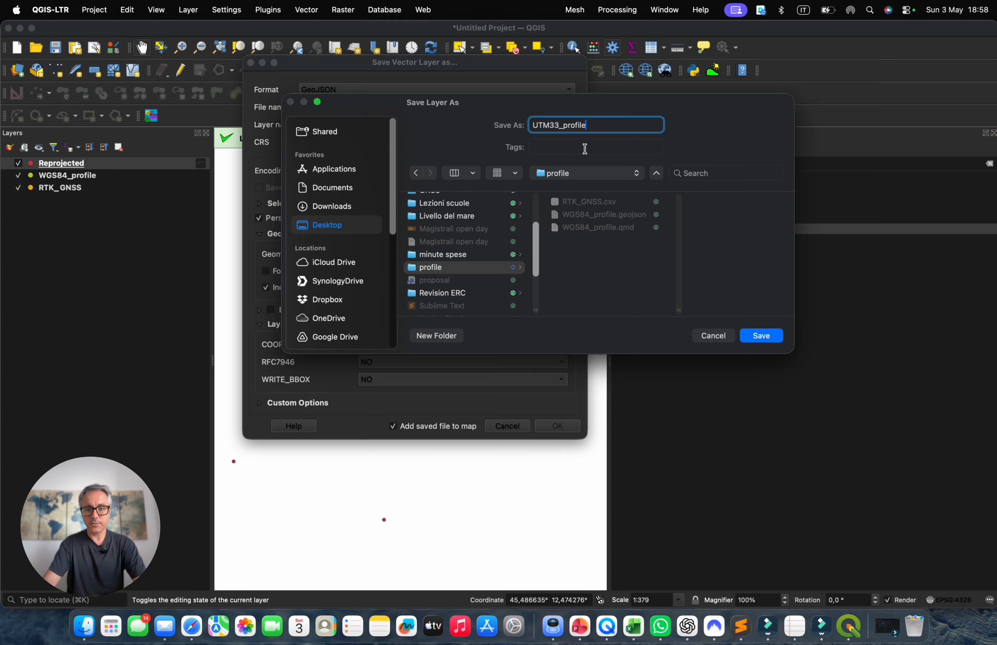
{"action": "left_click", "coordinate": [764, 335]}
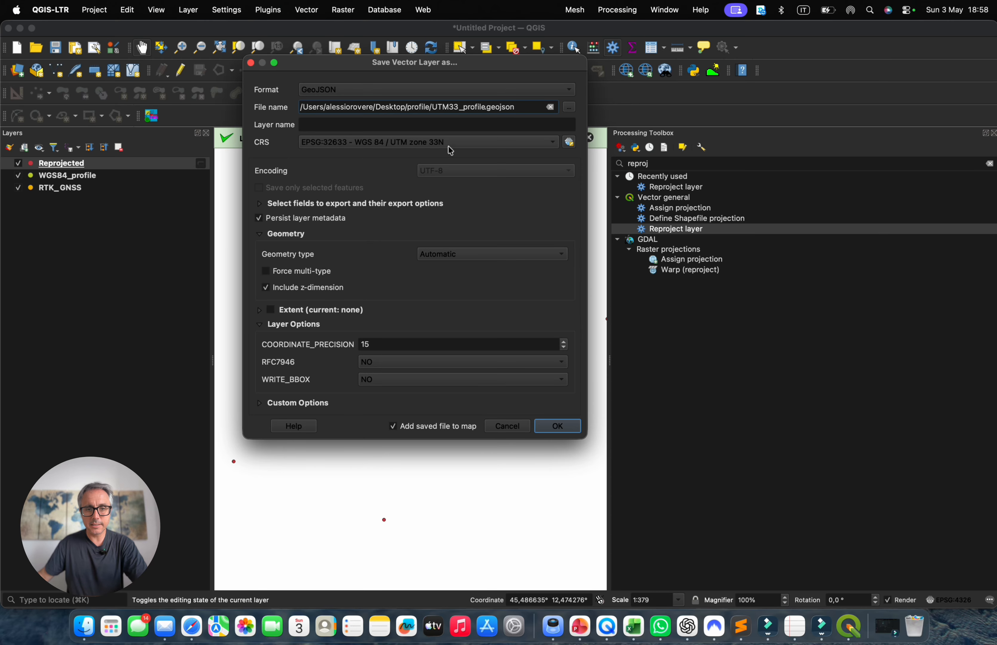
{"action": "left_click", "coordinate": [471, 142]}
{"action": "left_click", "coordinate": [472, 142]}
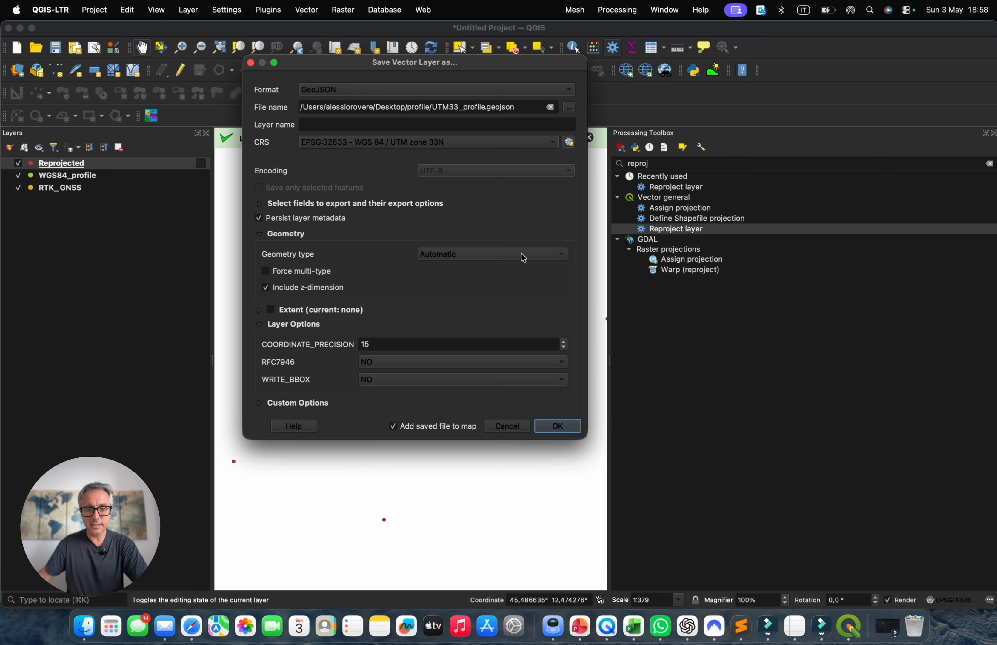
{"action": "left_click", "coordinate": [565, 423]}
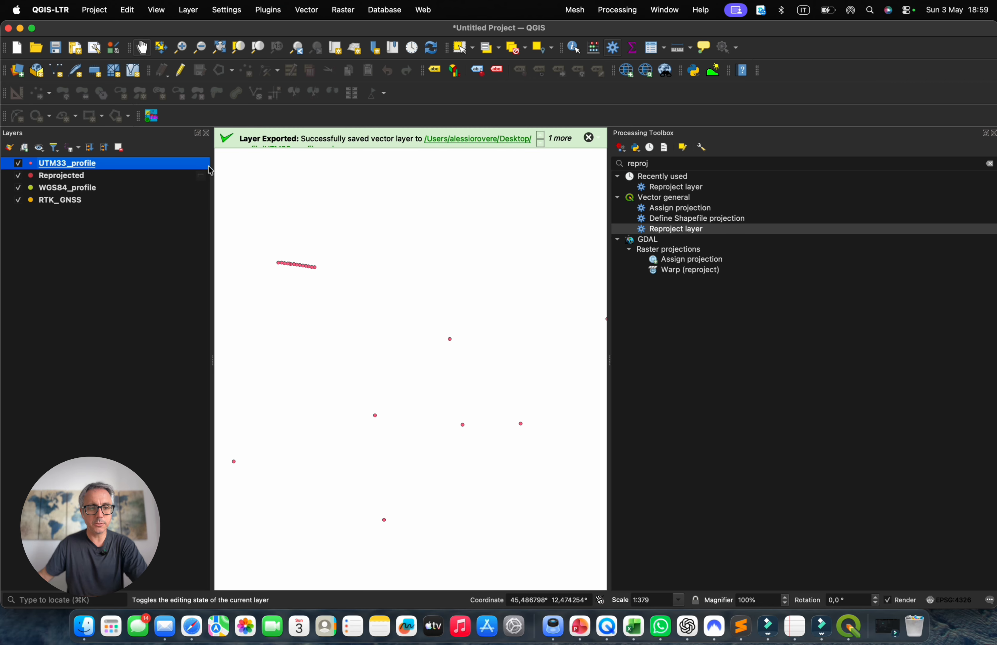
- Remove the Reprojected, WGS84_profile and RTK_GNSS layers from the project, keeping only UTM33_profile
{"action": "right_click", "coordinate": [89, 179]}
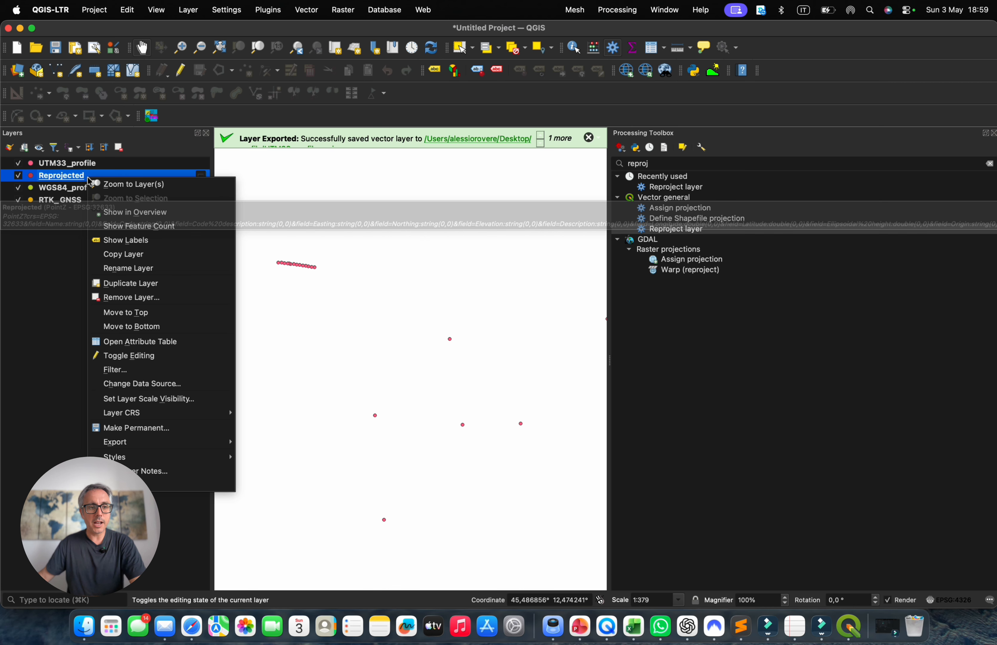
{"action": "left_click", "coordinate": [131, 297]}
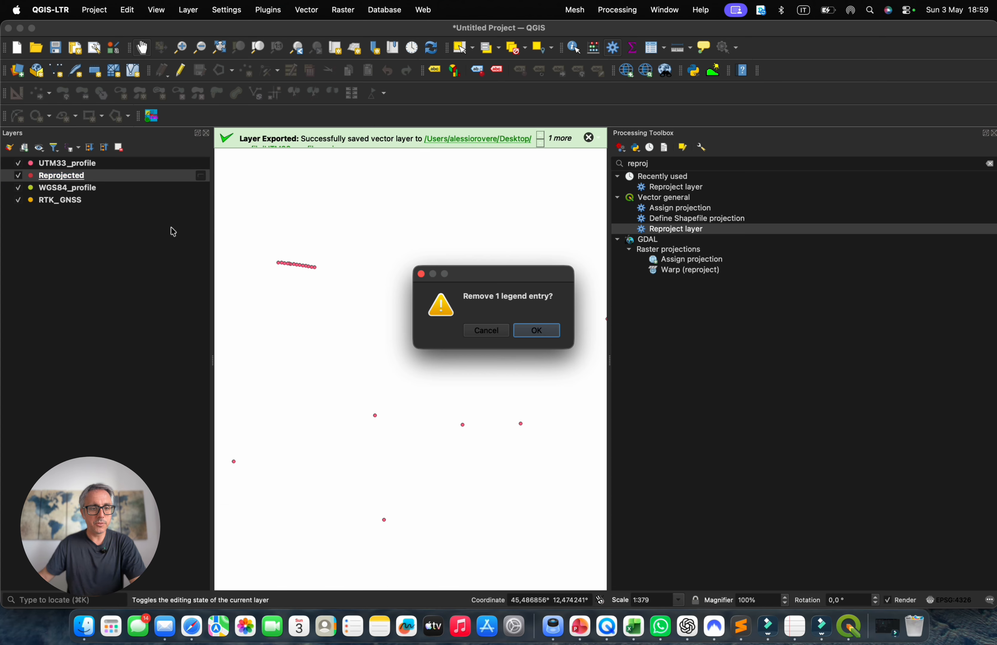
{"action": "left_click", "coordinate": [530, 342]}
{"action": "right_click", "coordinate": [93, 176]}
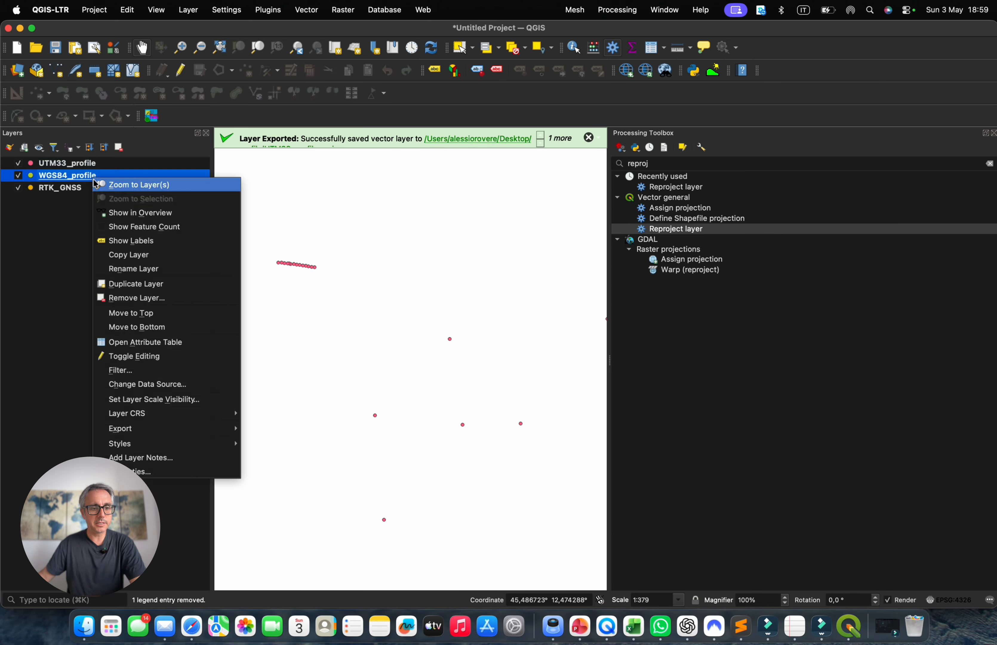
{"action": "left_click", "coordinate": [159, 298]}
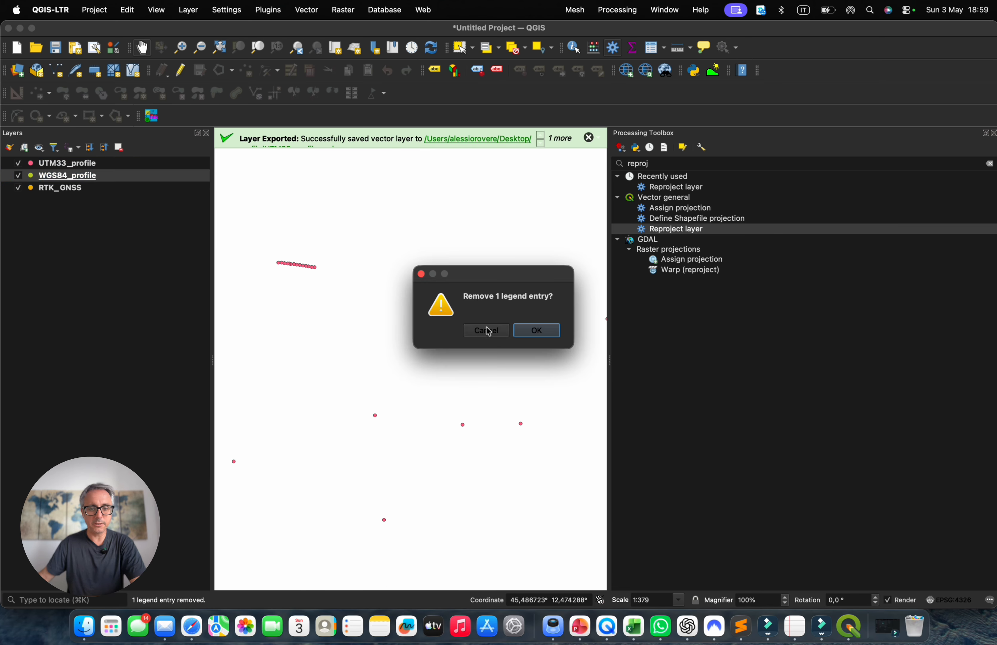
{"action": "left_click", "coordinate": [540, 328]}
{"action": "right_click", "coordinate": [65, 180]}
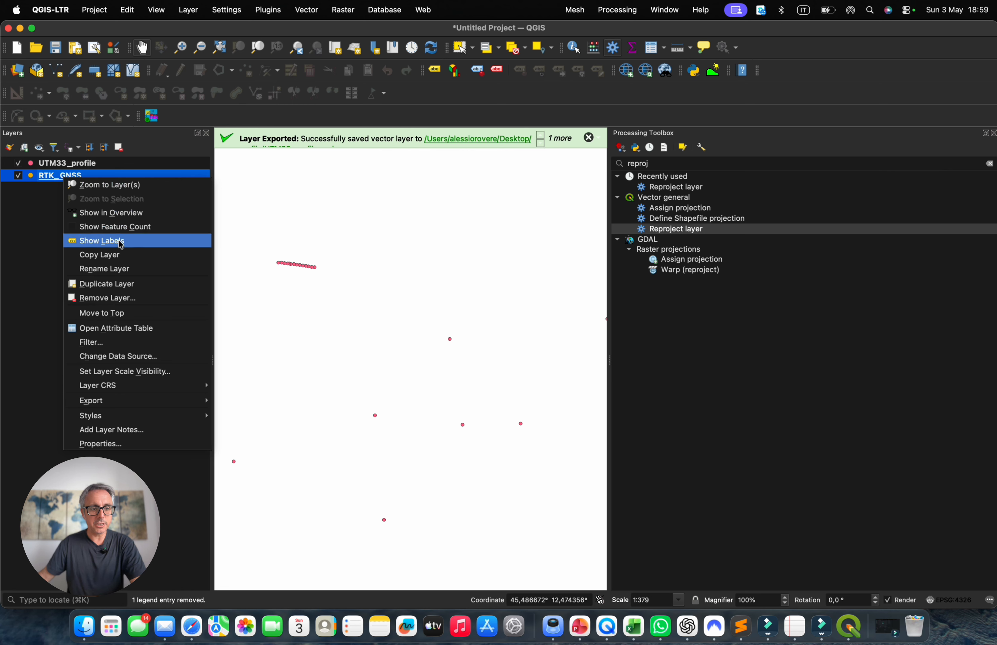
{"action": "left_click", "coordinate": [124, 297]}
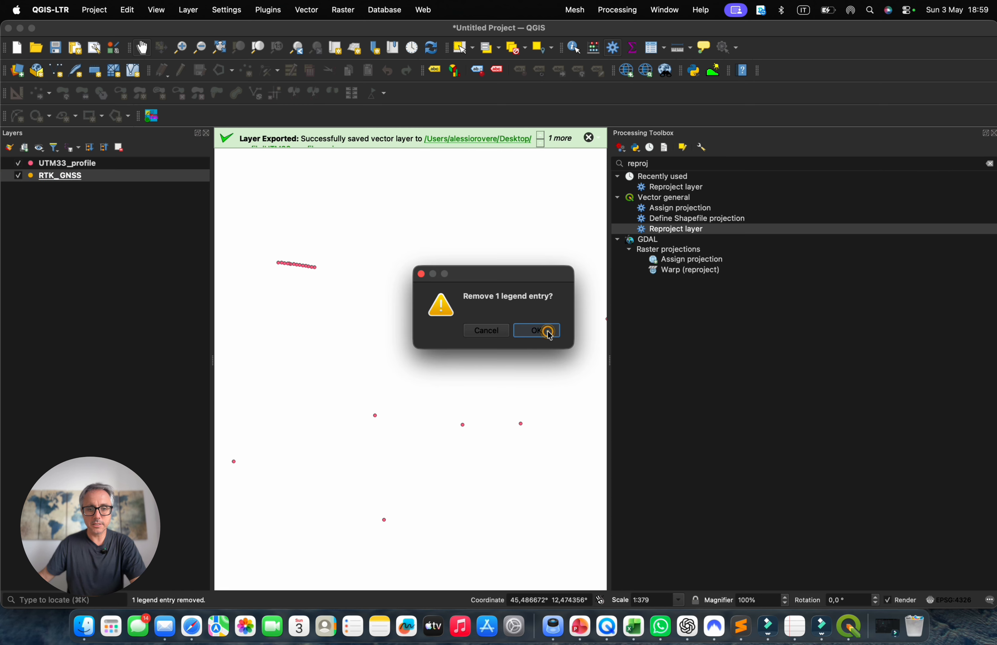
{"action": "left_click", "coordinate": [546, 331]}
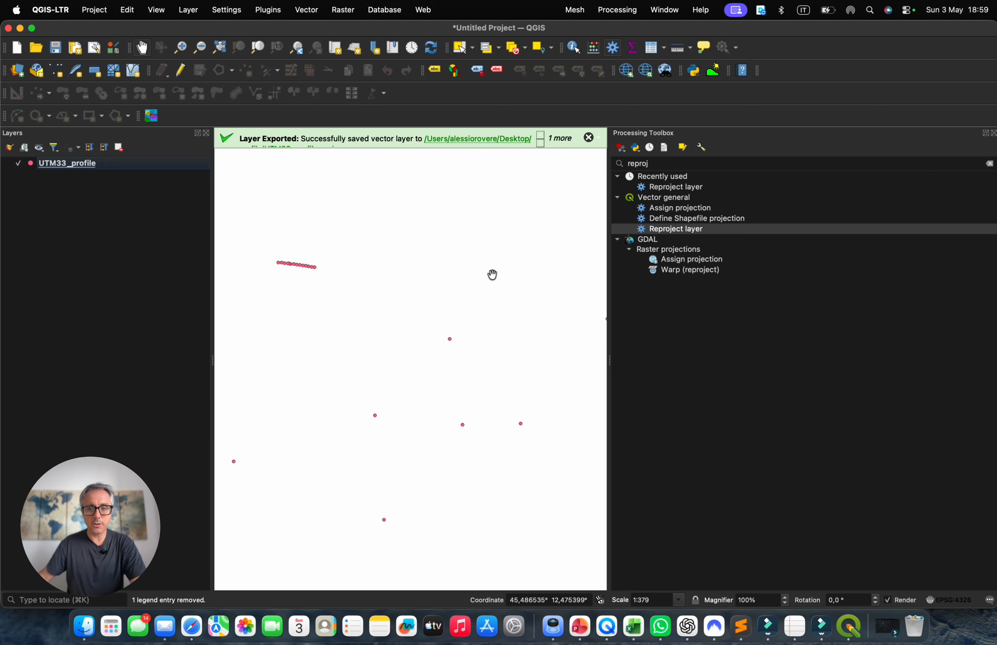
- Close the Processing Toolbox and centre the UTM33_profile points in the enlarged map view
{"action": "left_click", "coordinate": [994, 133]}
{"action": "left_click_drag", "start_coordinate": [485, 298], "coordinate": [532, 334]}
{"action": "scroll", "coordinate": [597, 293], "scroll_direction": "down", "scroll_amount": 1}
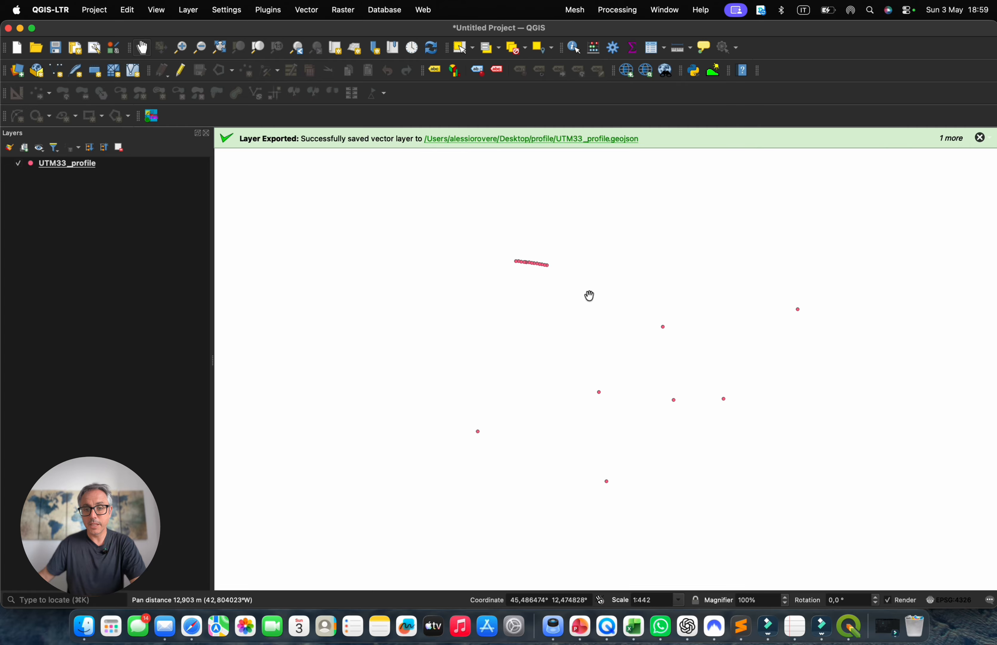
{"action": "left_click_drag", "start_coordinate": [678, 354], "coordinate": [619, 355]}
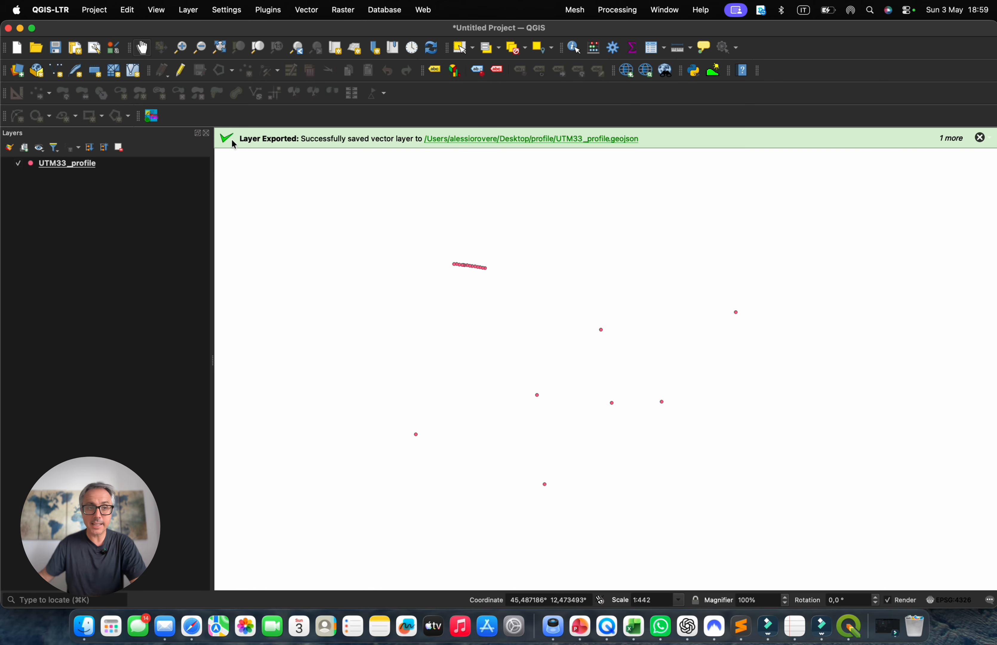
- Set the project coordinate reference system to EPSG:32633 - WGS 84 / UTM zone 33N
{"action": "left_click", "coordinate": [96, 10]}
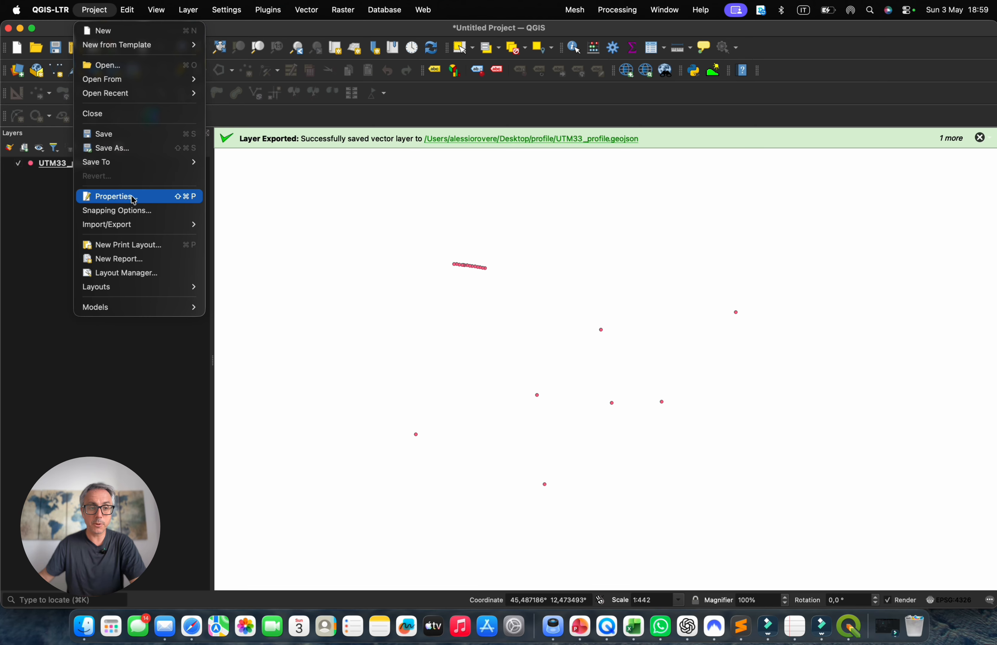
{"action": "left_click", "coordinate": [147, 201]}
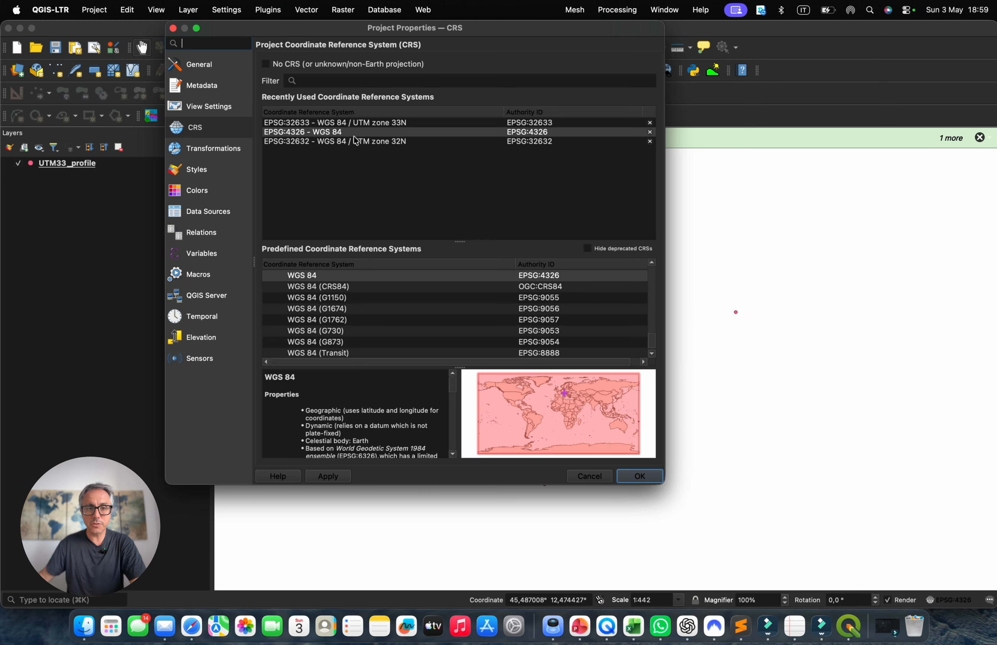
{"action": "left_click", "coordinate": [374, 123]}
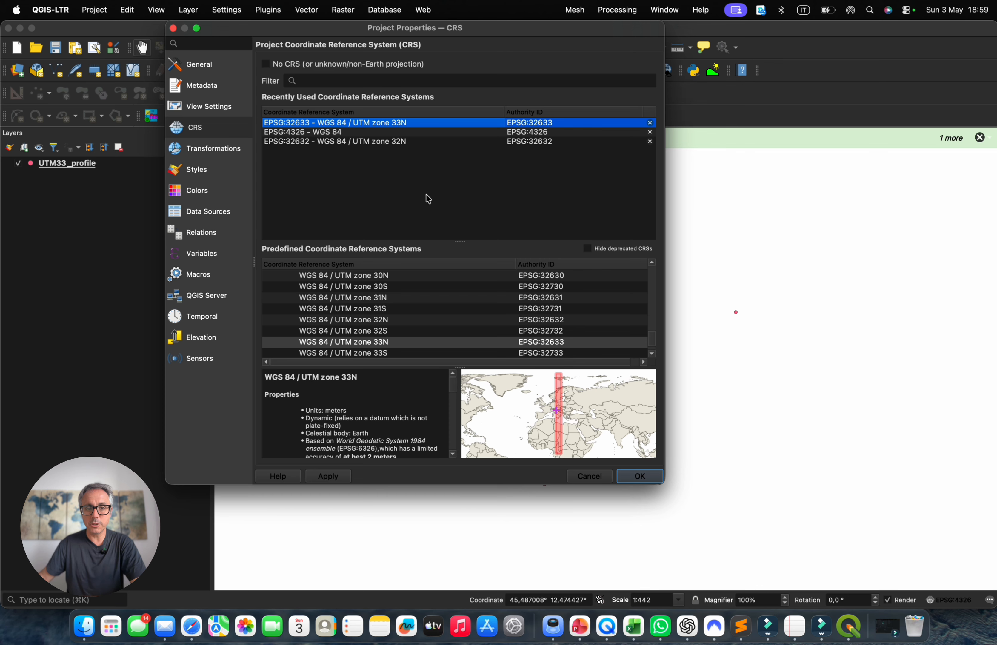
{"action": "left_click", "coordinate": [648, 480]}
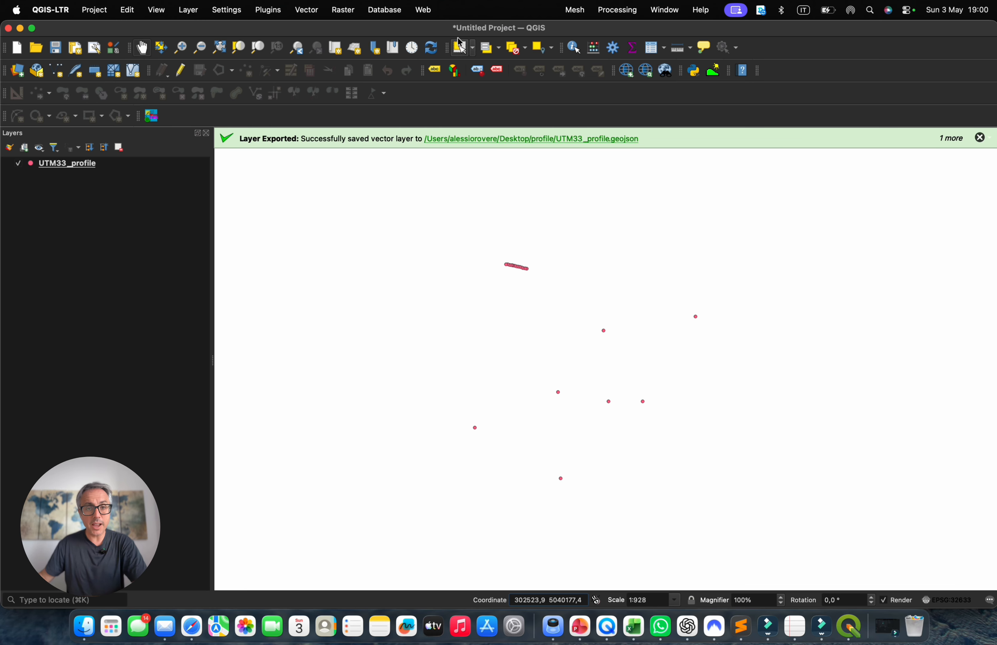
- Add the Google Satellite basemap from QuickMapServices beneath the UTM33_profile points
{"action": "left_click", "coordinate": [424, 10]}
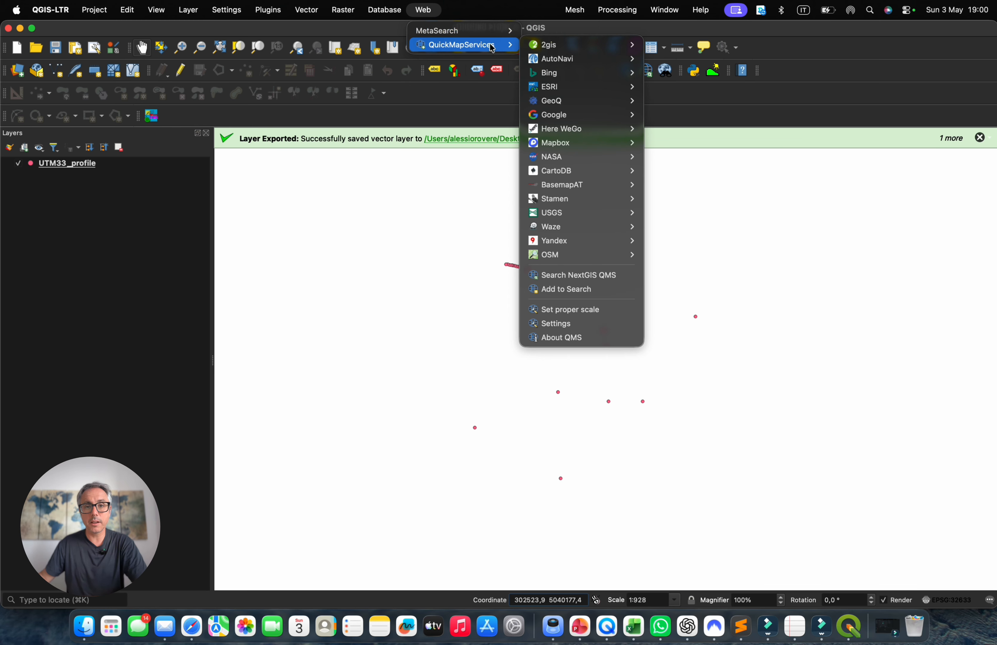
{"action": "mouse_move", "coordinate": [502, 45]}
{"action": "mouse_move", "coordinate": [585, 45]}
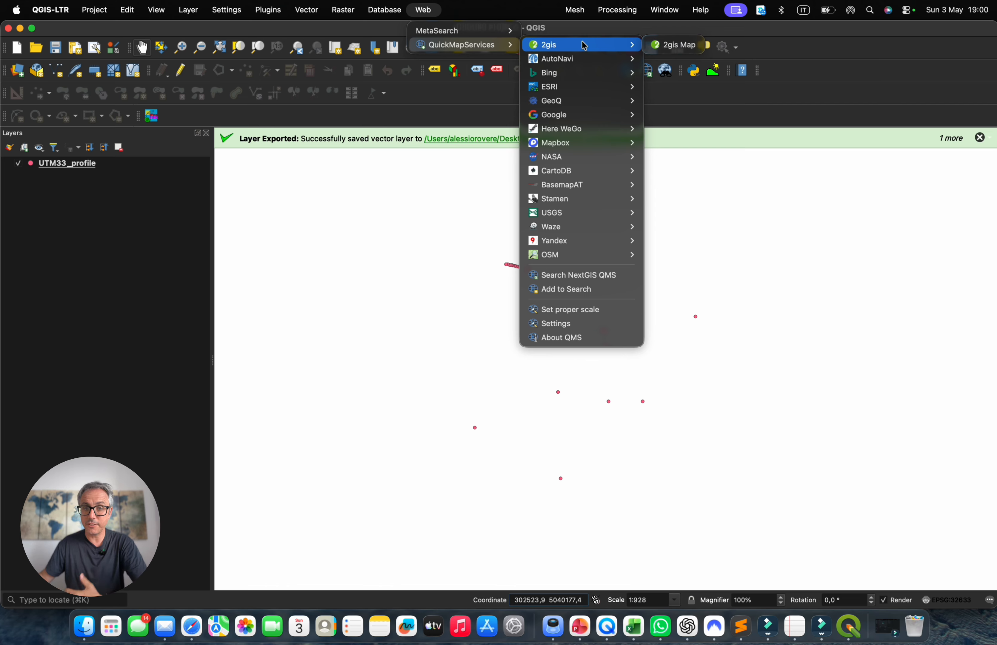
{"action": "mouse_move", "coordinate": [276, 11]}
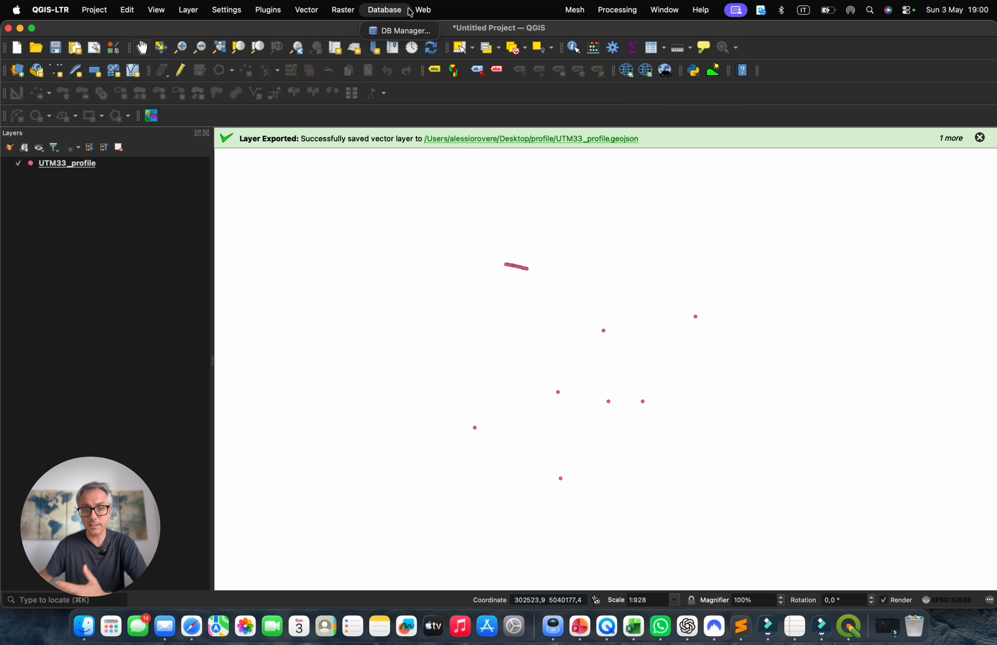
{"action": "mouse_move", "coordinate": [423, 10]}
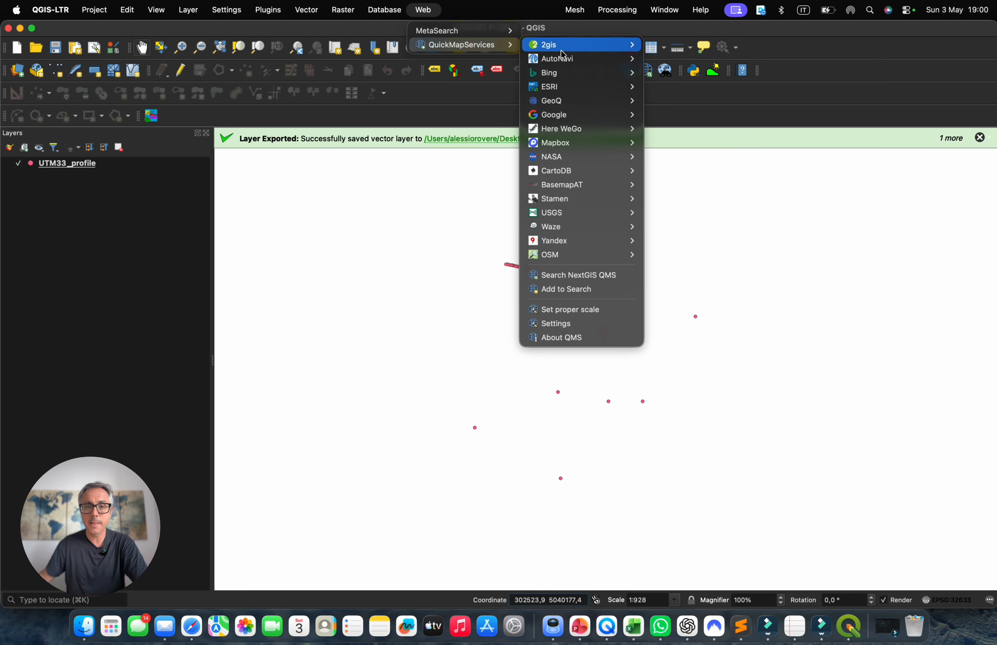
{"action": "mouse_move", "coordinate": [579, 162]}
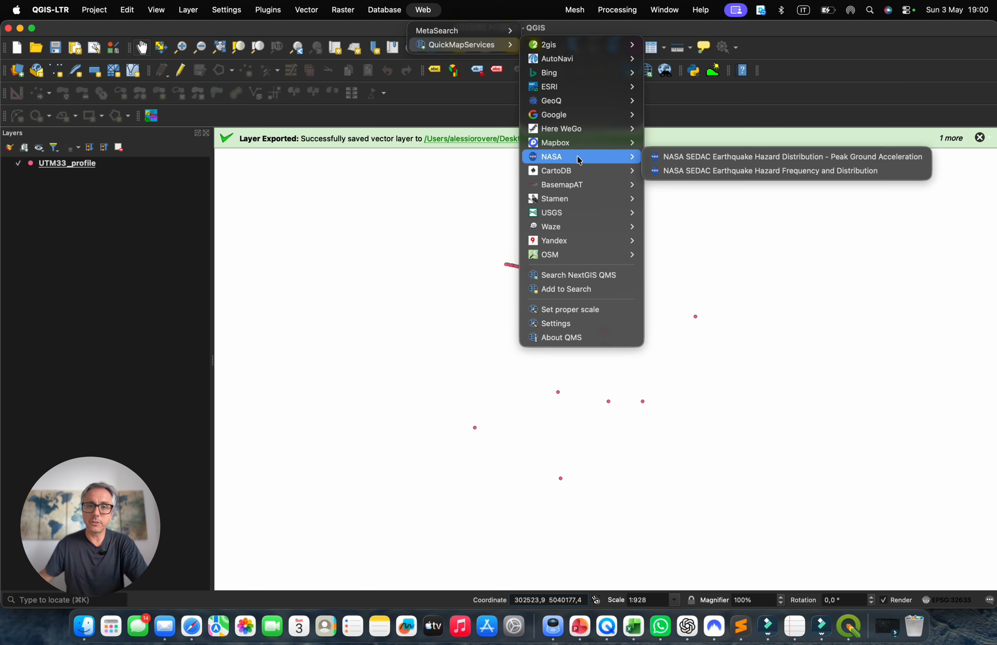
{"action": "mouse_move", "coordinate": [559, 117]}
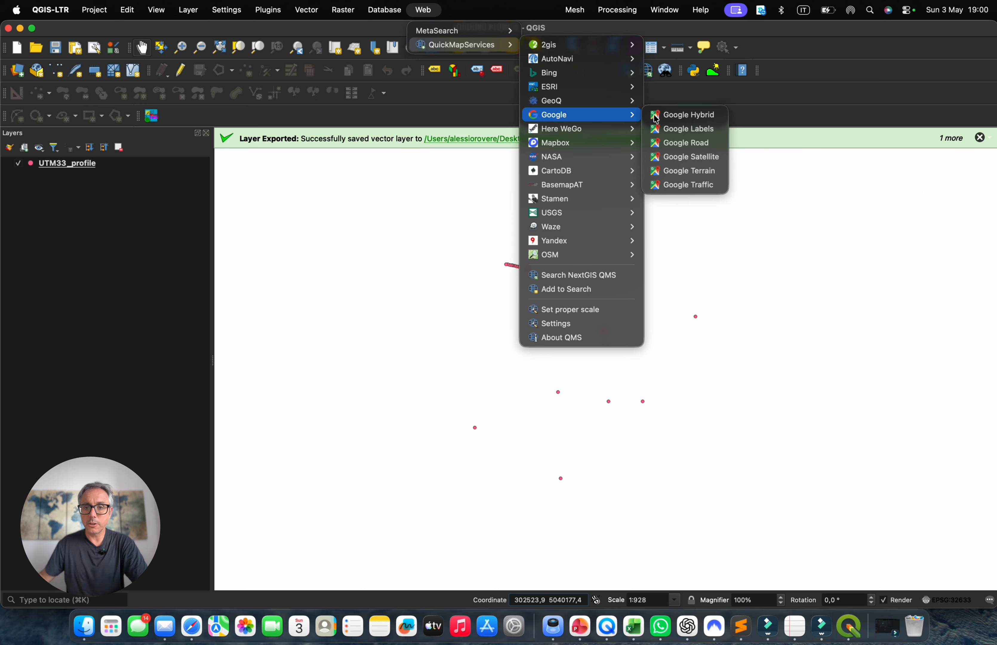
{"action": "left_click", "coordinate": [687, 157]}
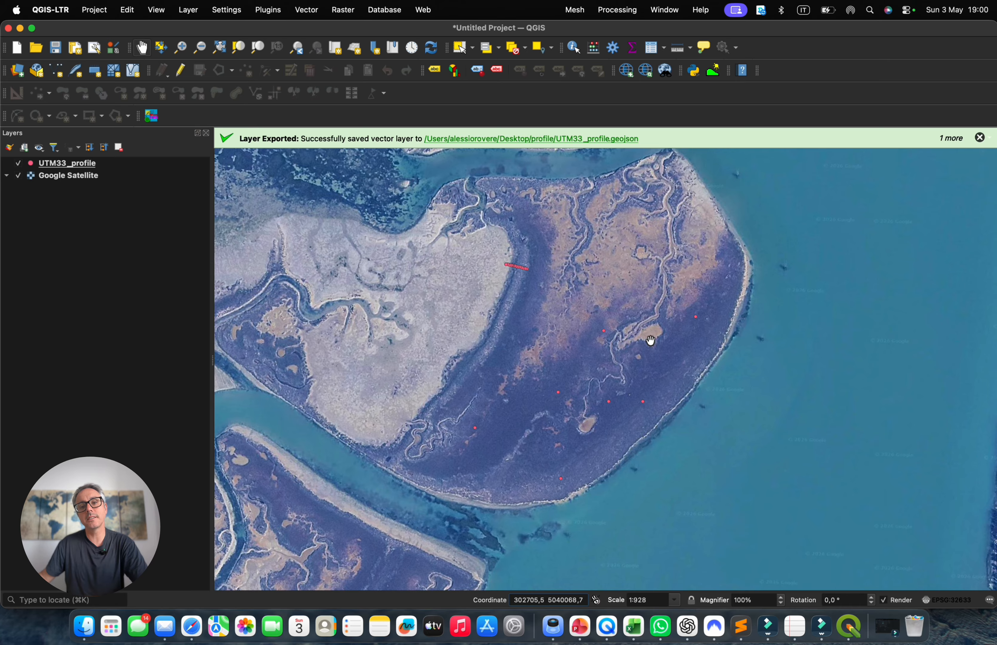
- Examine where the survey points lie over the satellite imagery, from the wider lagoon down to the short transect of points
{"action": "scroll", "coordinate": [650, 340], "scroll_direction": "down", "scroll_amount": 3}
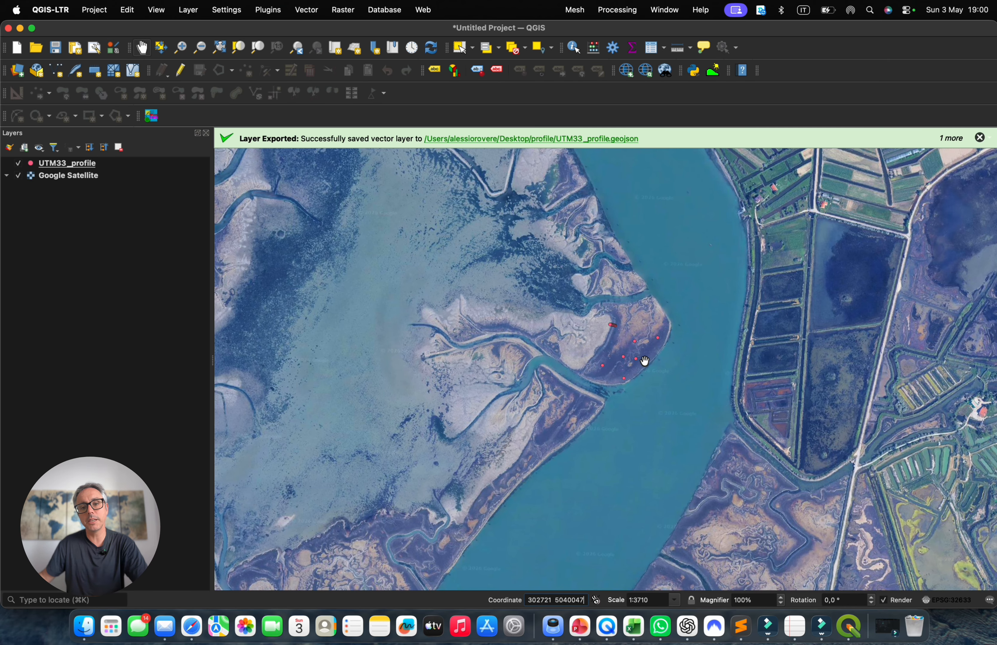
{"action": "scroll", "coordinate": [644, 361], "scroll_direction": "down", "scroll_amount": 1}
{"action": "scroll", "coordinate": [645, 395], "scroll_direction": "down", "scroll_amount": 1}
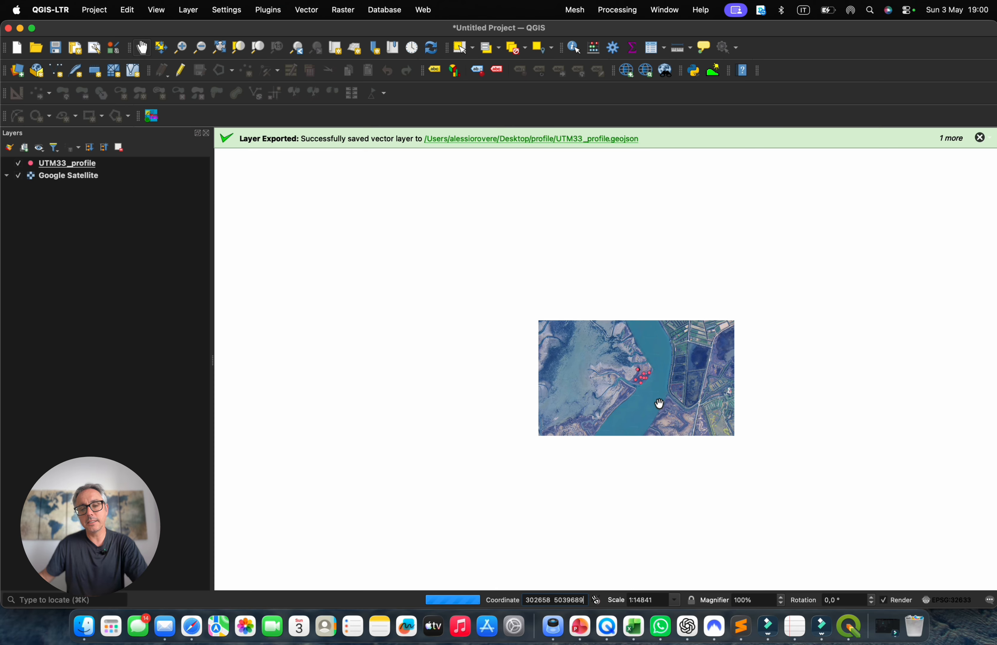
{"action": "scroll", "coordinate": [612, 477], "scroll_direction": "down", "scroll_amount": 1}
{"action": "left_click_drag", "start_coordinate": [612, 473], "coordinate": [669, 381]}
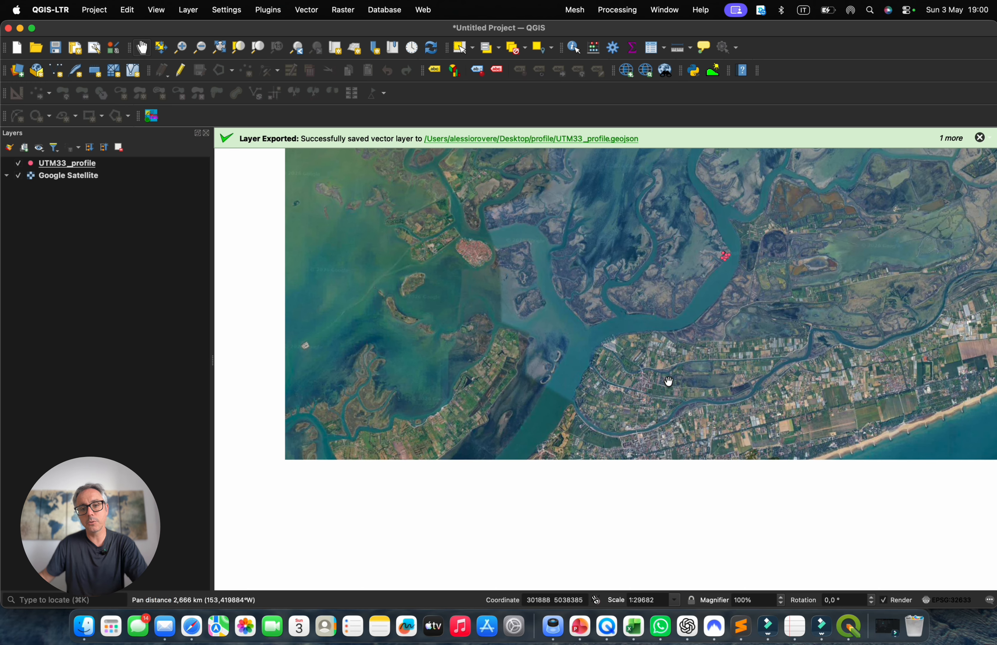
{"action": "scroll", "coordinate": [669, 381], "scroll_direction": "down", "scroll_amount": 1}
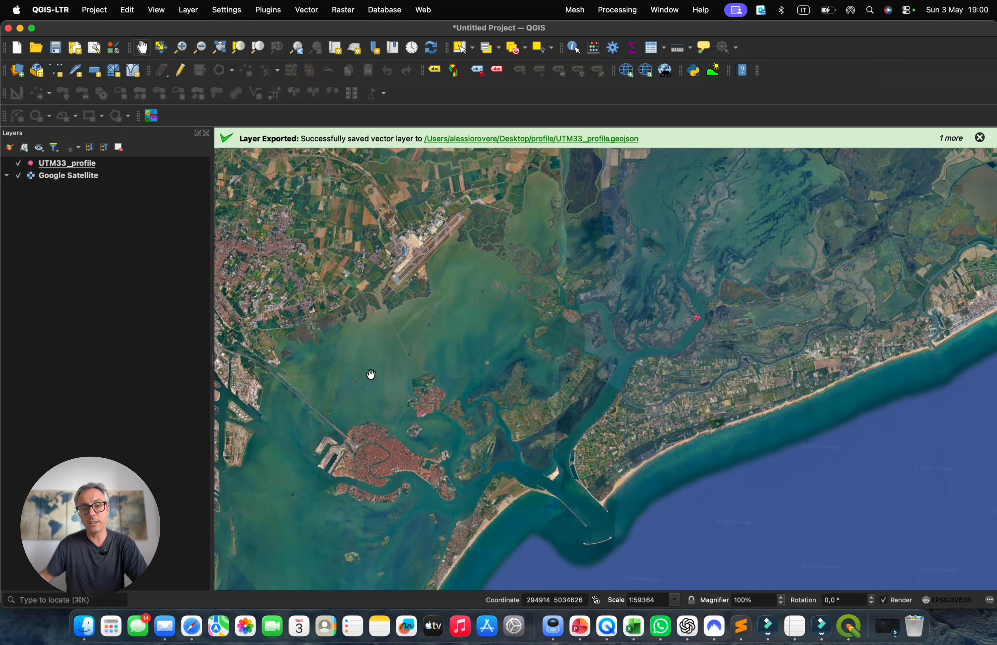
{"action": "scroll", "coordinate": [712, 313], "scroll_direction": "up", "scroll_amount": 5}
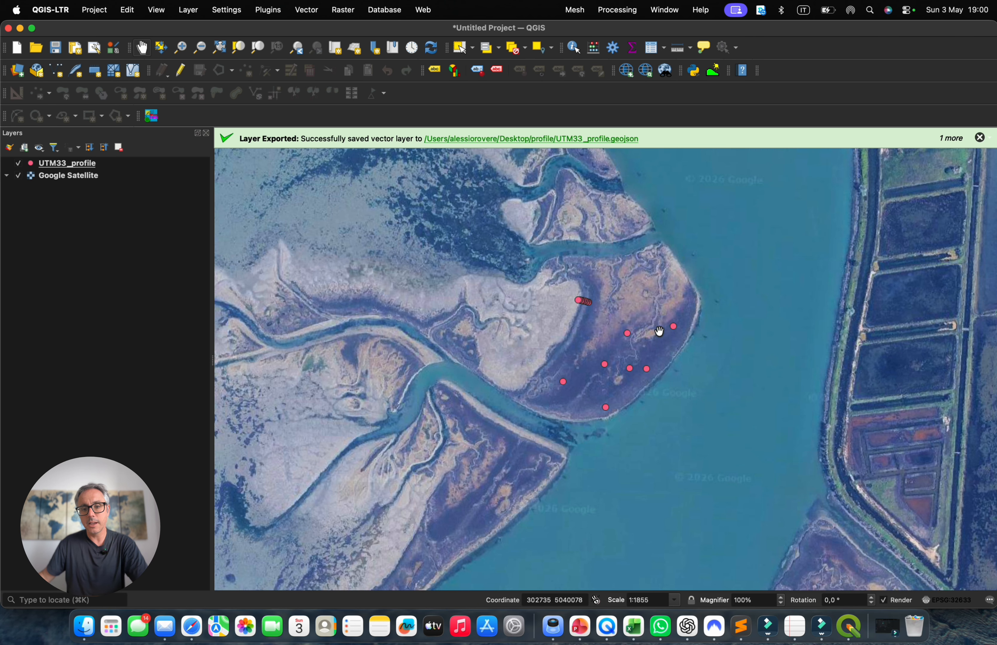
{"action": "scroll", "coordinate": [613, 338], "scroll_direction": "up", "scroll_amount": 2}
{"action": "scroll", "coordinate": [582, 382], "scroll_direction": "down", "scroll_amount": 1}
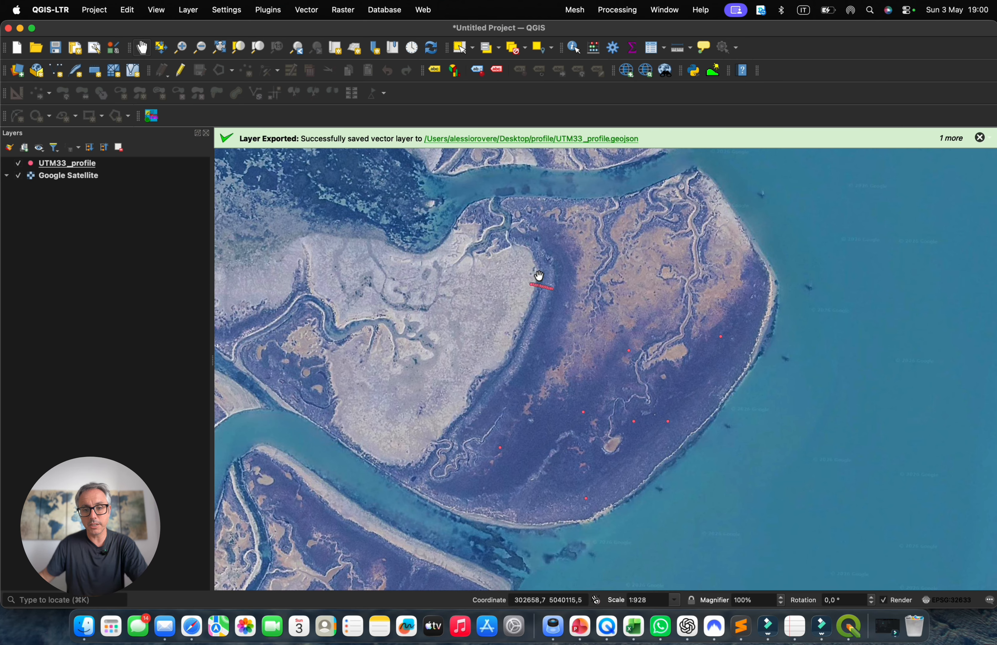
{"action": "scroll", "coordinate": [544, 277], "scroll_direction": "up", "scroll_amount": 2}
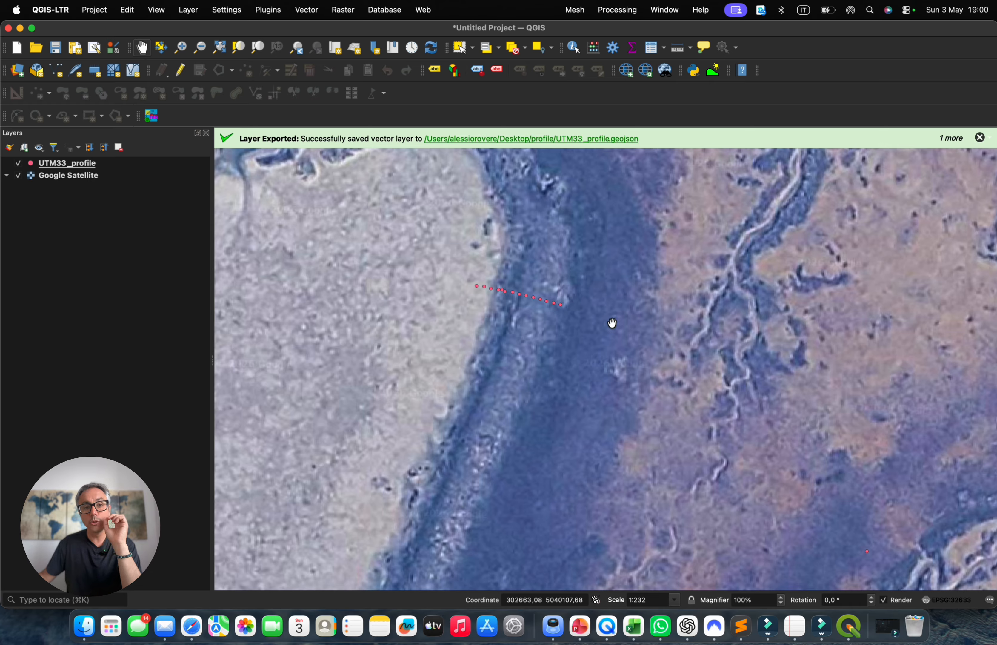
- Search the plugin repository for "profile", view the details of the Profile tool plugin, and close the plugin manager
{"action": "left_click", "coordinate": [269, 12]}
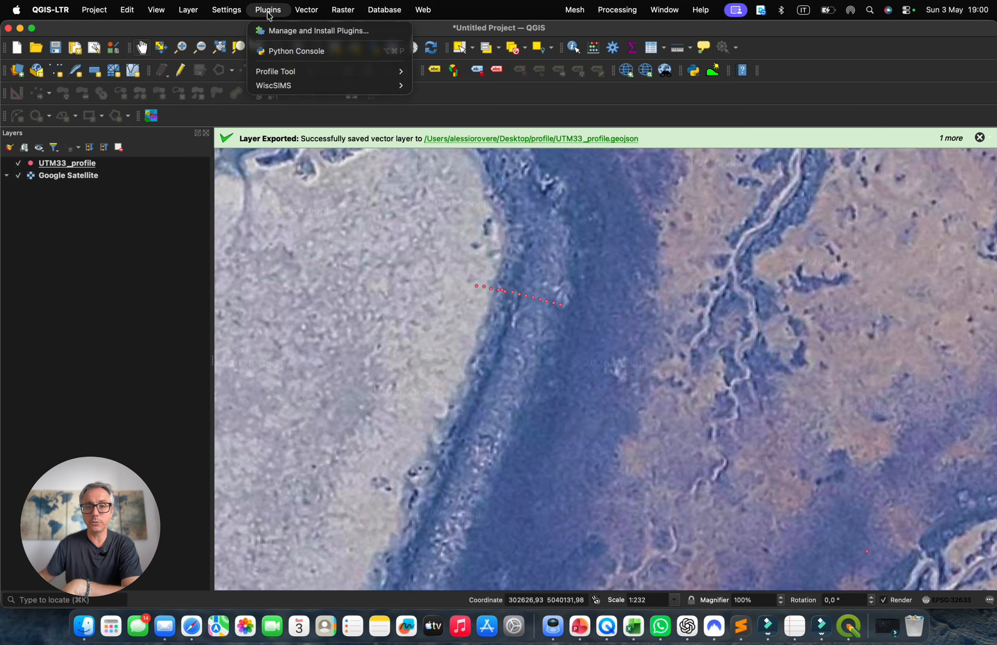
{"action": "left_click", "coordinate": [273, 31]}
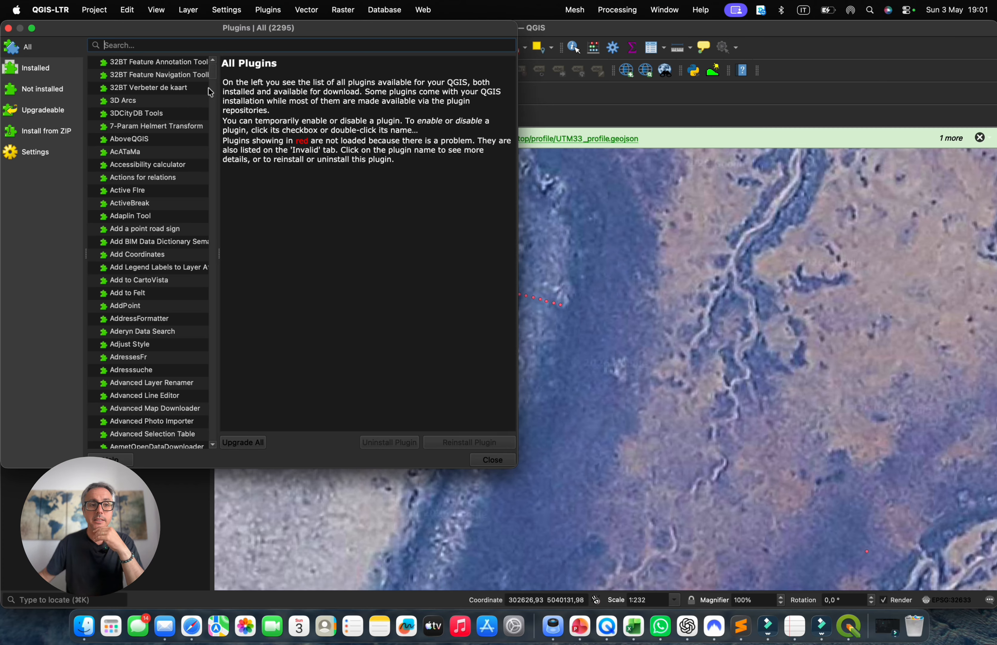
{"action": "left_click", "coordinate": [423, 9]}
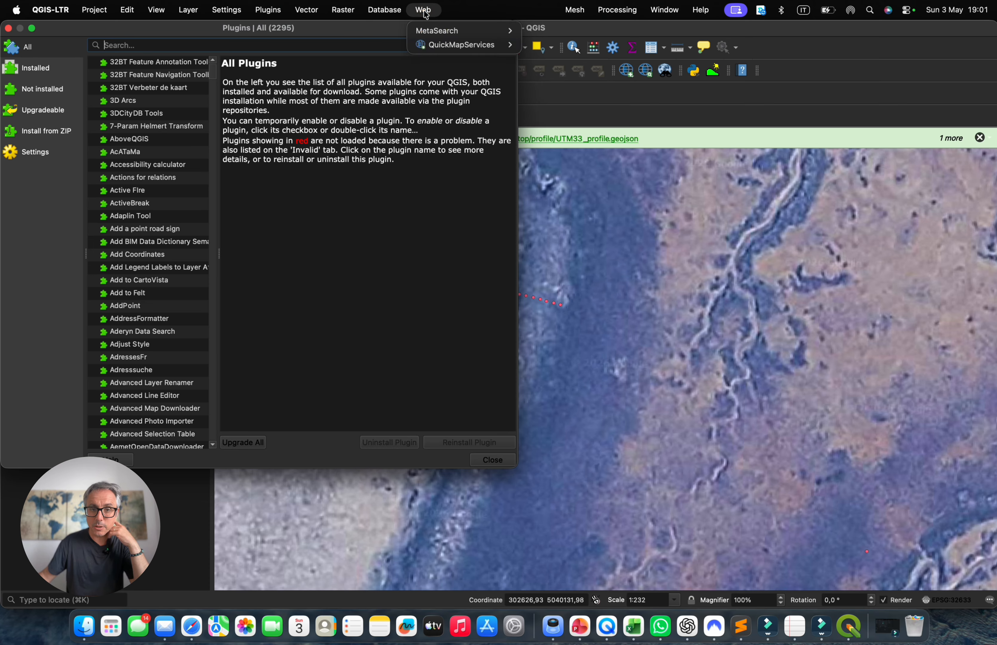
{"action": "left_click", "coordinate": [300, 42]}
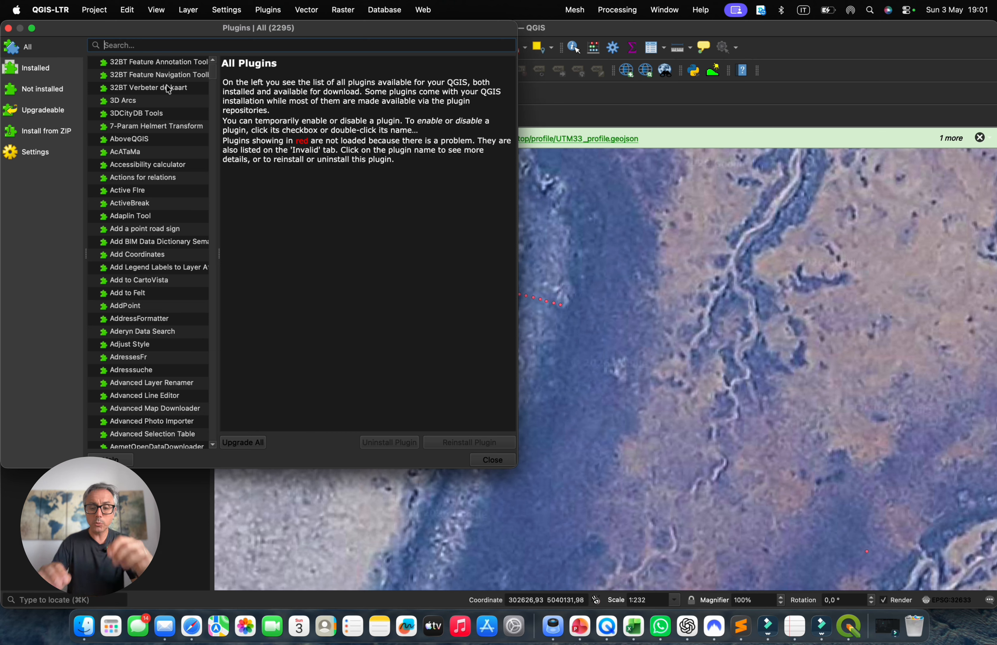
{"action": "type", "text": "profile"}
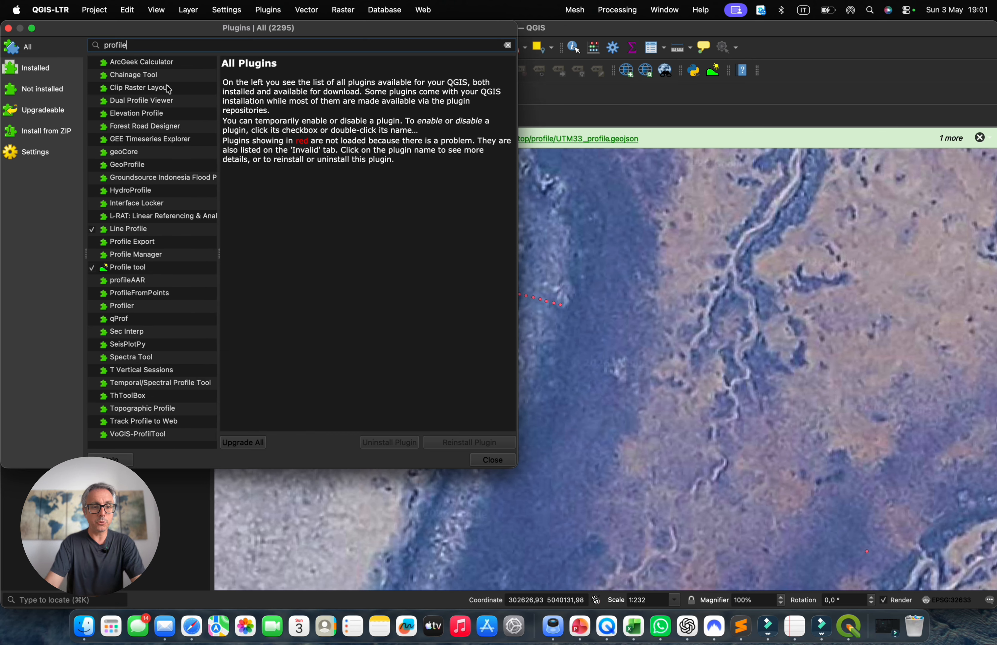
{"action": "left_click", "coordinate": [145, 270]}
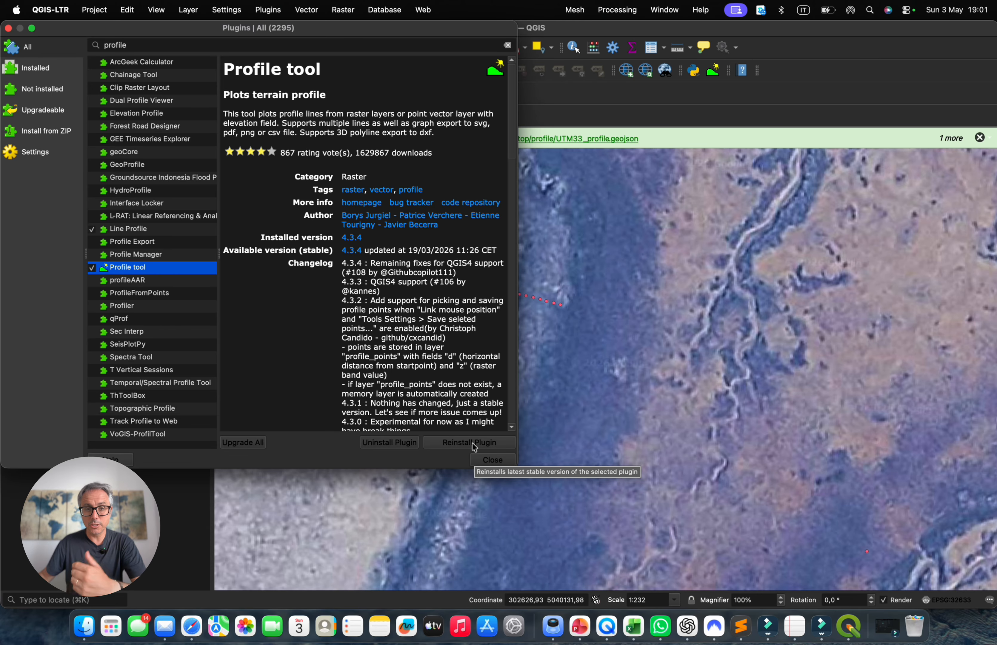
{"action": "left_click", "coordinate": [488, 459]}
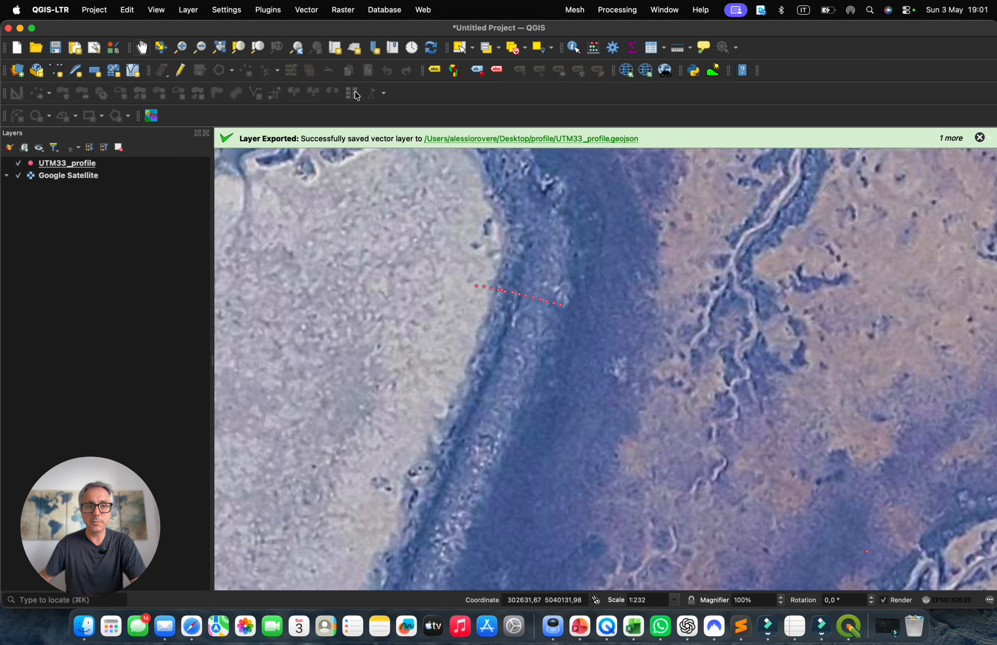
- Start the Profile Tool's Terrain profile function with the short transect of points in close view
{"action": "left_click", "coordinate": [272, 11]}
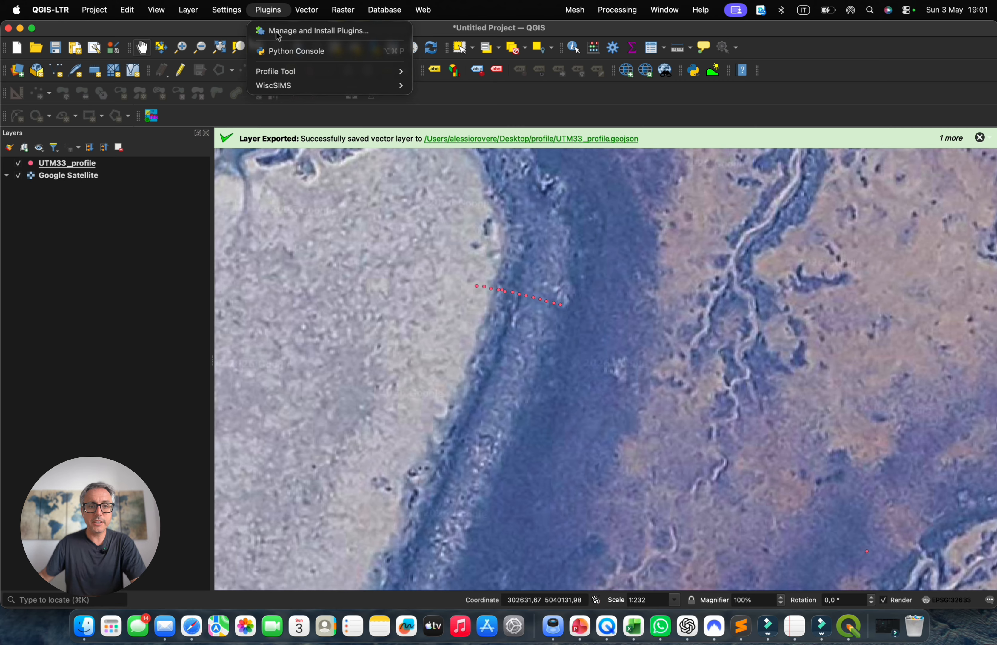
{"action": "mouse_move", "coordinate": [284, 74]}
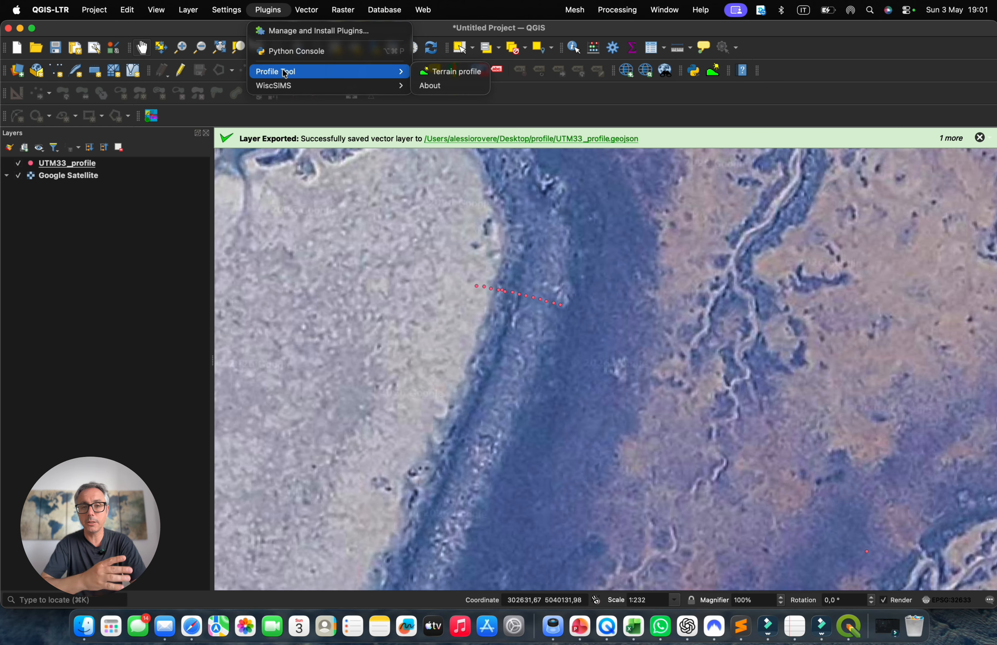
{"action": "left_click", "coordinate": [427, 78]}
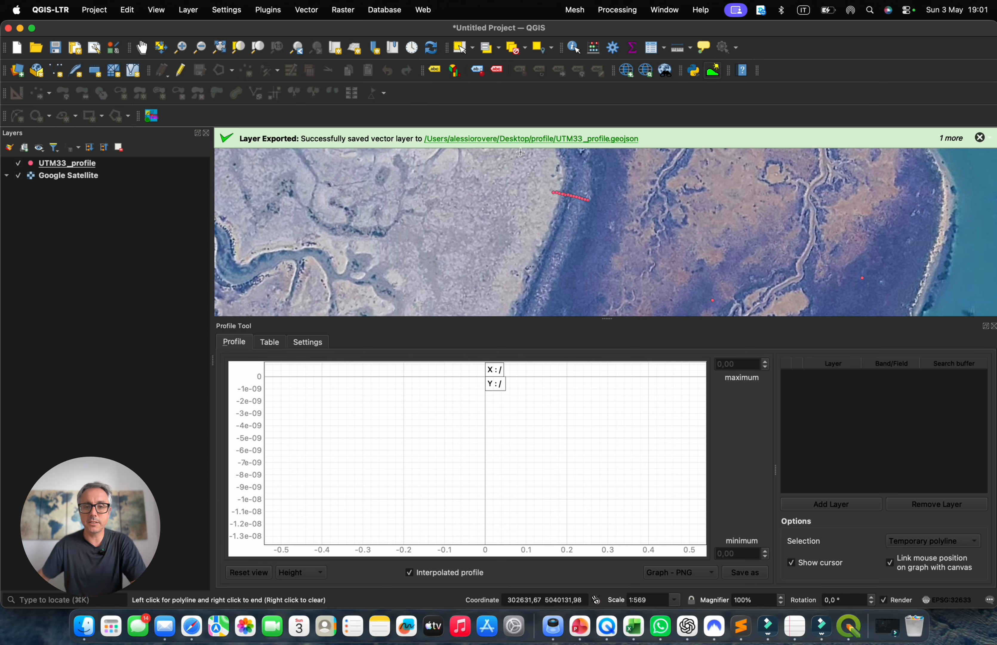
{"action": "scroll", "coordinate": [581, 181], "scroll_direction": "up", "scroll_amount": 2}
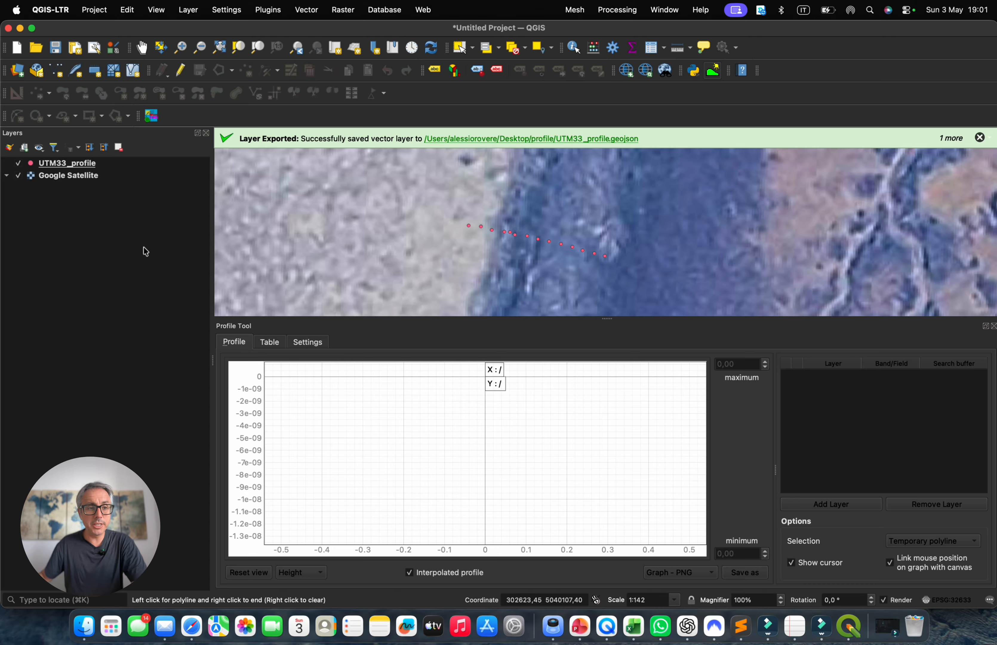
- Add the UTM33_profile layer to the Profile Tool, using Ellipsoidal height as its elevation field
{"action": "left_click", "coordinate": [75, 165]}
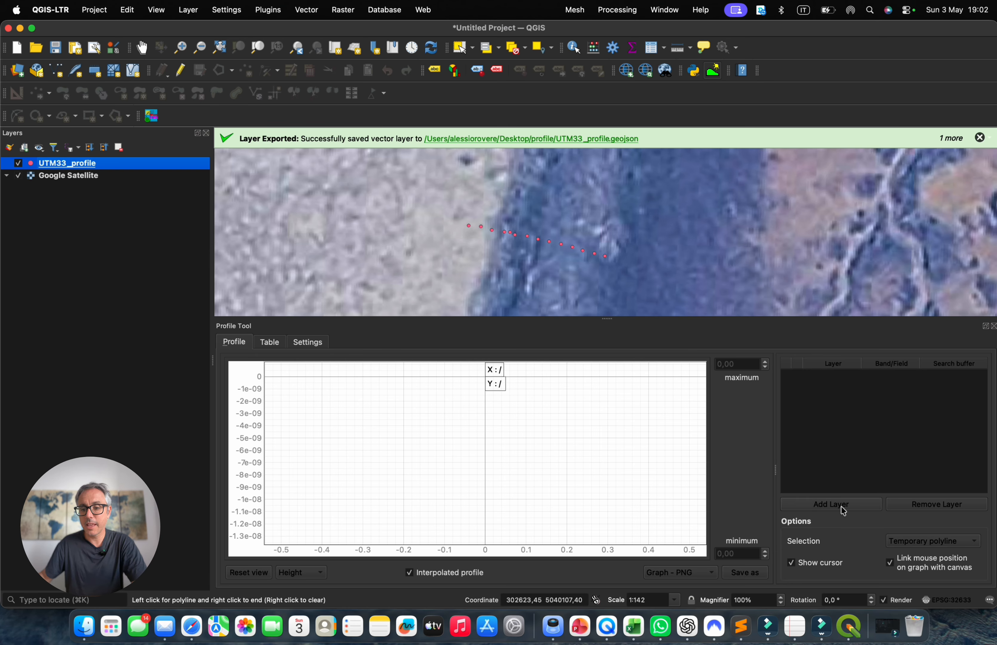
{"action": "left_click", "coordinate": [831, 504]}
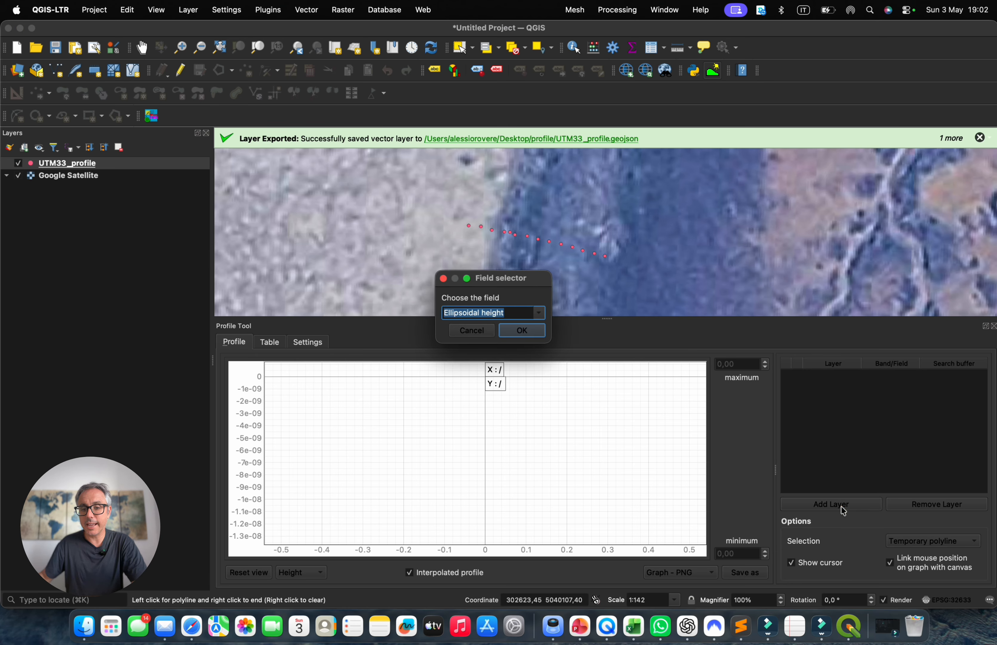
{"action": "left_click_drag", "start_coordinate": [494, 282], "coordinate": [503, 177]}
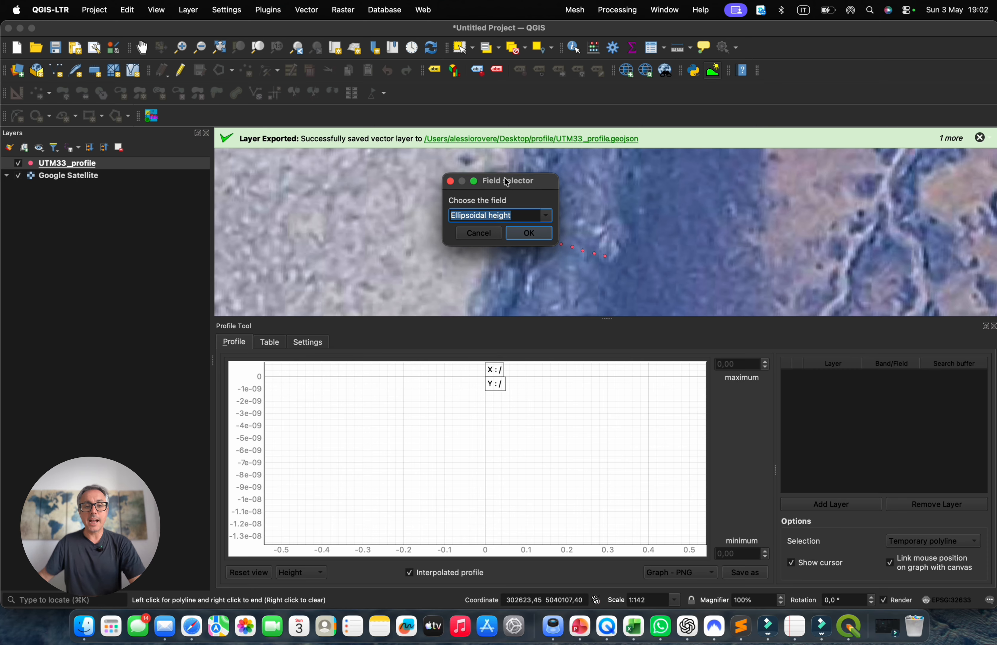
{"action": "left_click", "coordinate": [549, 212]}
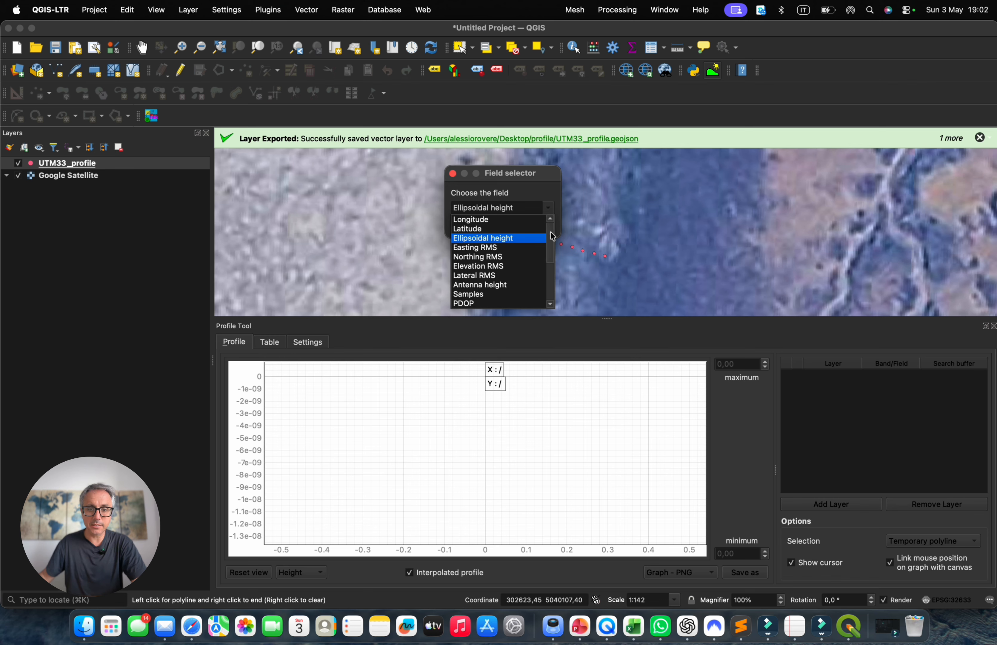
{"action": "mouse_move", "coordinate": [550, 233]}
{"action": "left_mouse_down"}
{"action": "mouse_move", "coordinate": [553, 262]}
{"action": "mouse_move", "coordinate": [557, 217]}
{"action": "left_mouse_up"}
{"action": "left_click", "coordinate": [545, 183]}
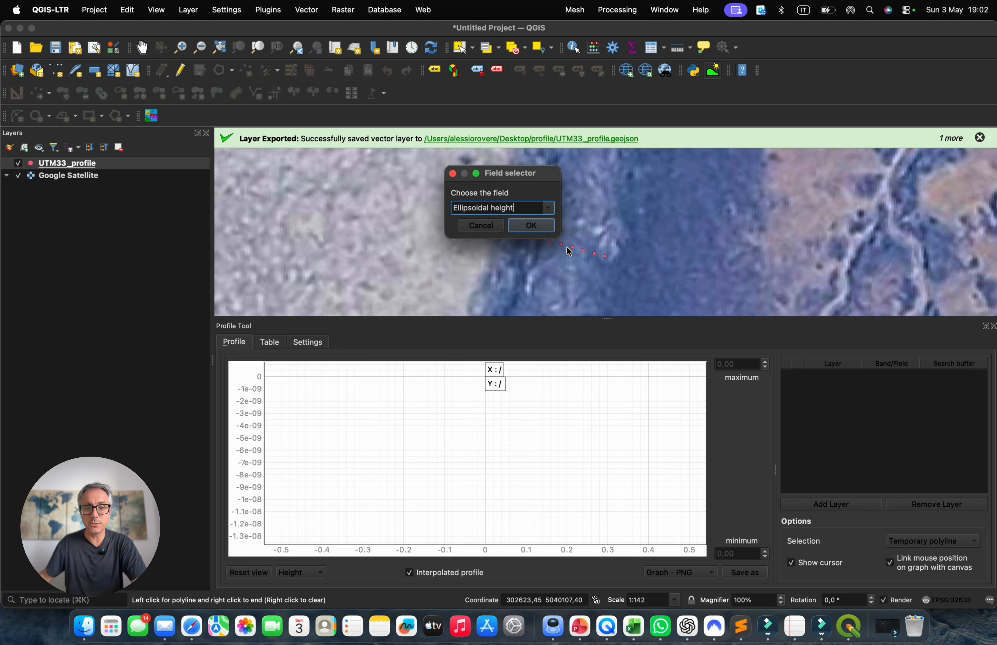
{"action": "left_click", "coordinate": [530, 228]}
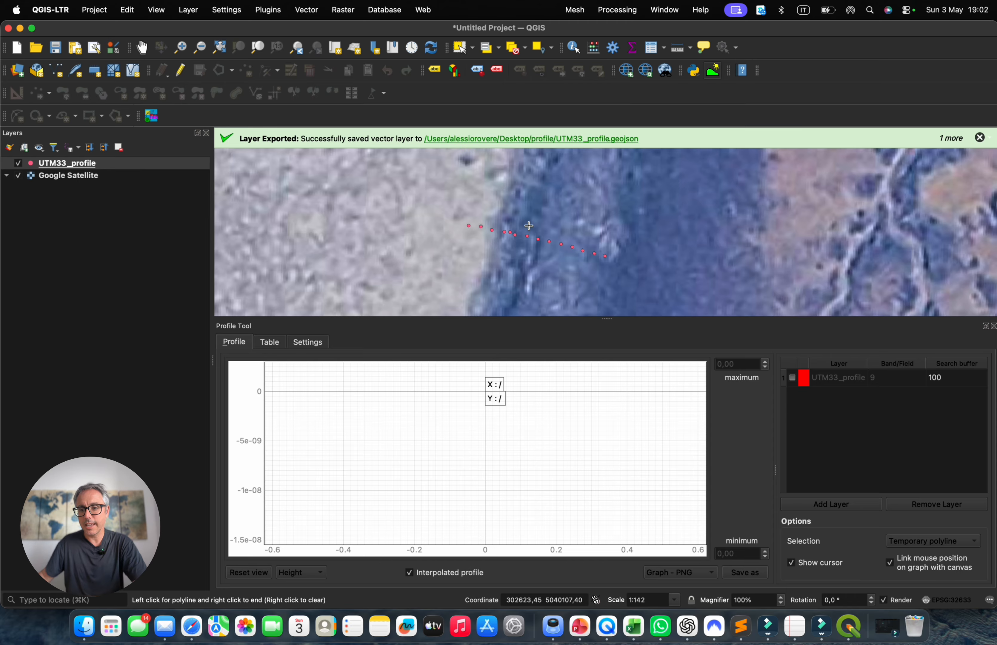
- Draw a temporary profile line about 14 m long along the transect points, from the eastern end to the western end
{"action": "right_click", "coordinate": [612, 258]}
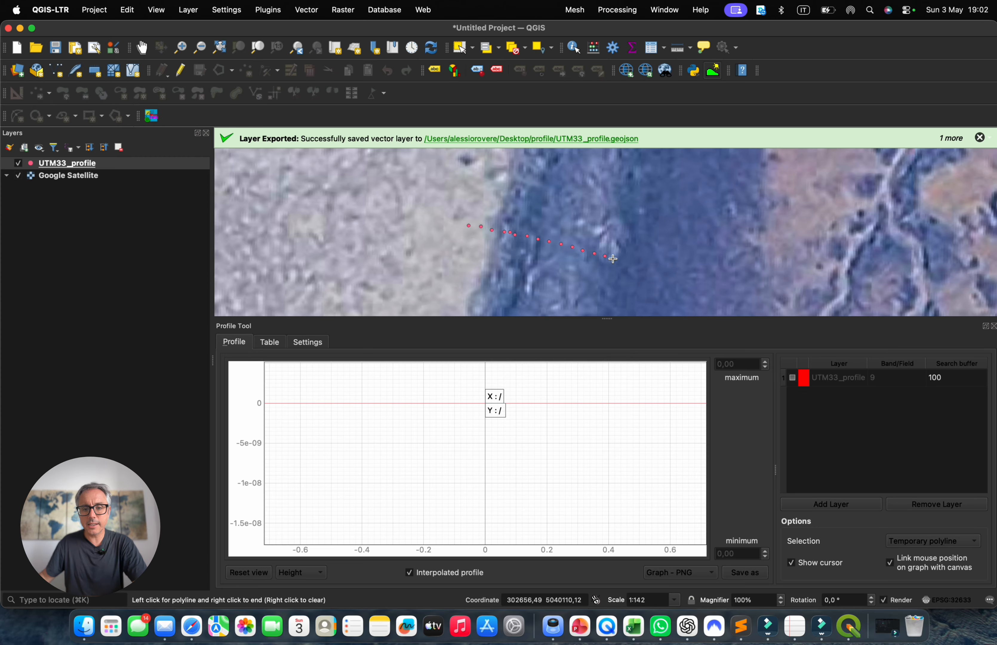
{"action": "left_click", "coordinate": [613, 258]}
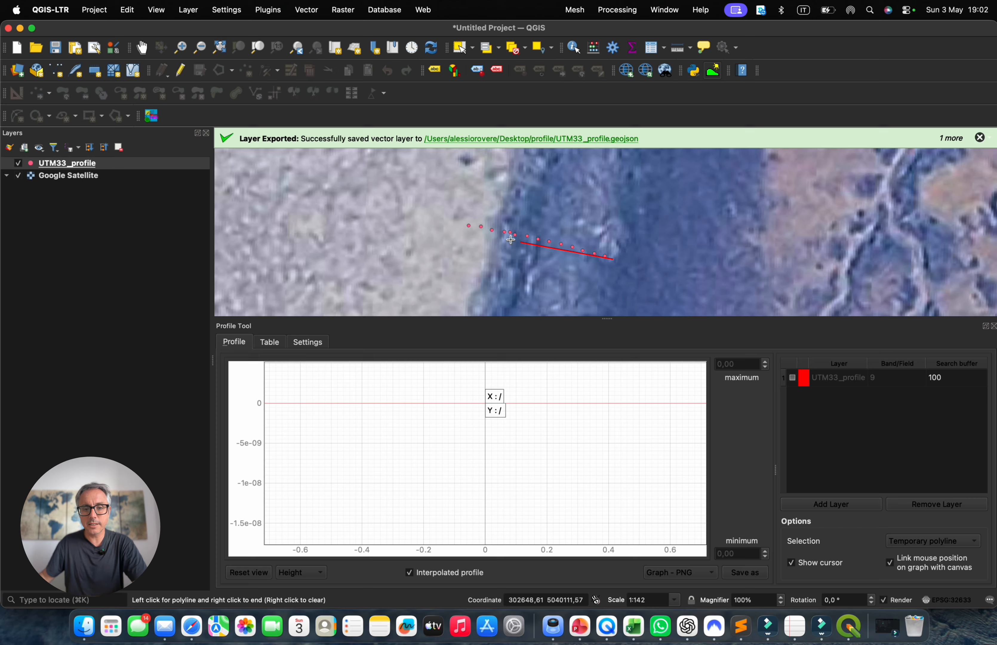
{"action": "right_click", "coordinate": [449, 222]}
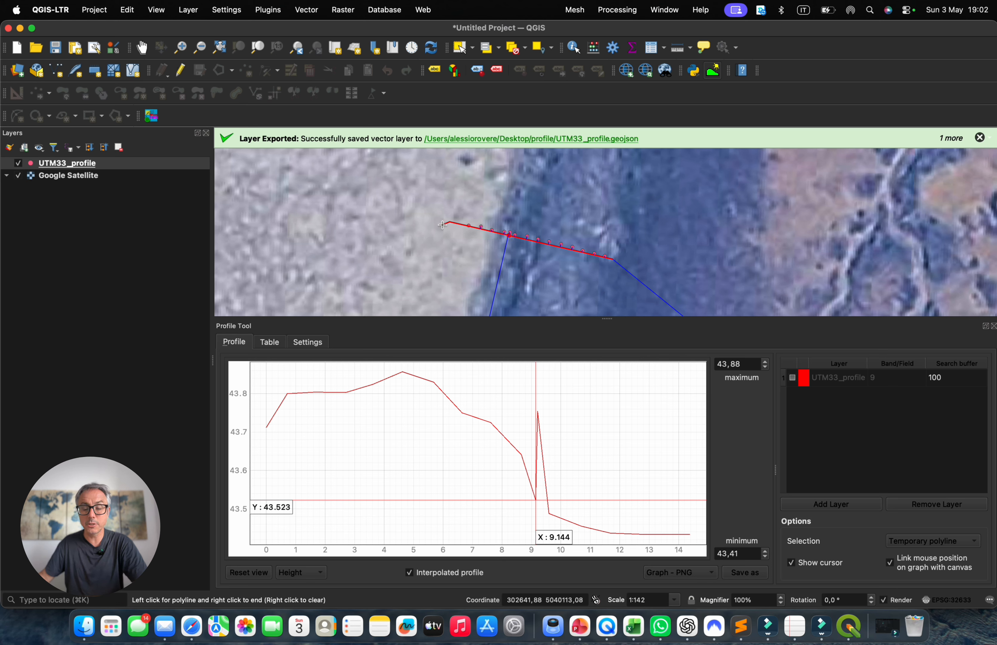
{"action": "scroll", "coordinate": [442, 225], "scroll_direction": "down", "scroll_amount": 4}
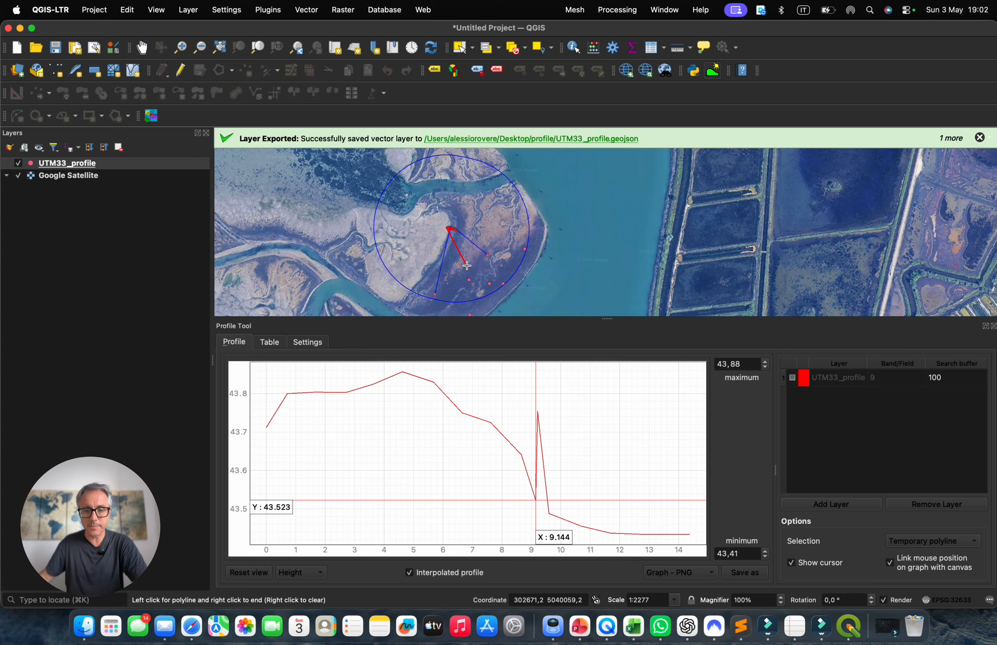
- Finish and clear the current profile line, and set the UTM33_profile layer's search buffer to 3
{"action": "scroll", "coordinate": [461, 249], "scroll_direction": "up", "scroll_amount": 1}
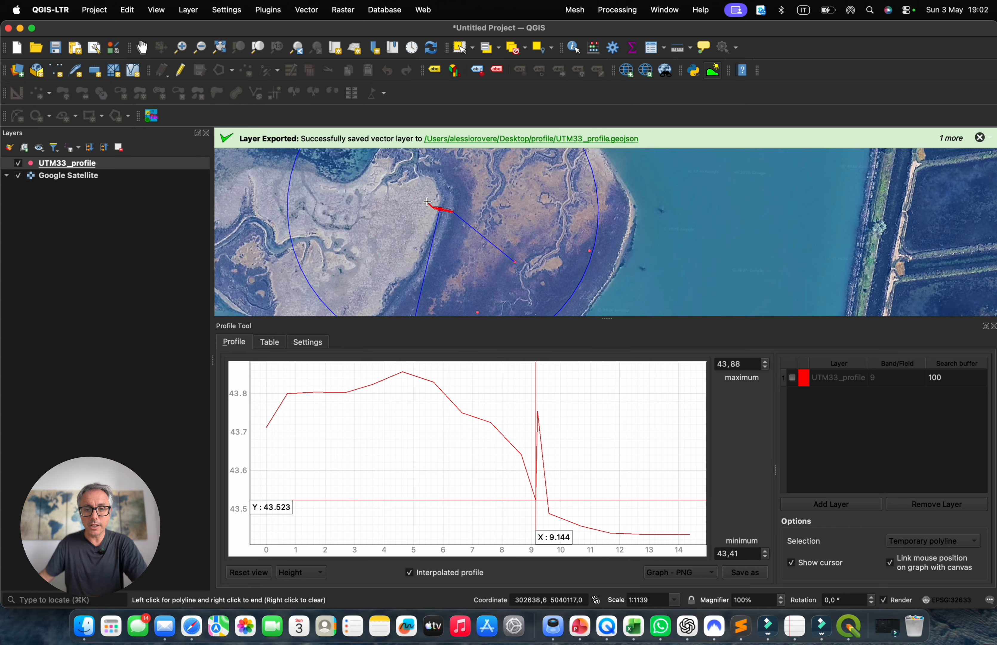
{"action": "scroll", "coordinate": [427, 202], "scroll_direction": "up", "scroll_amount": 3}
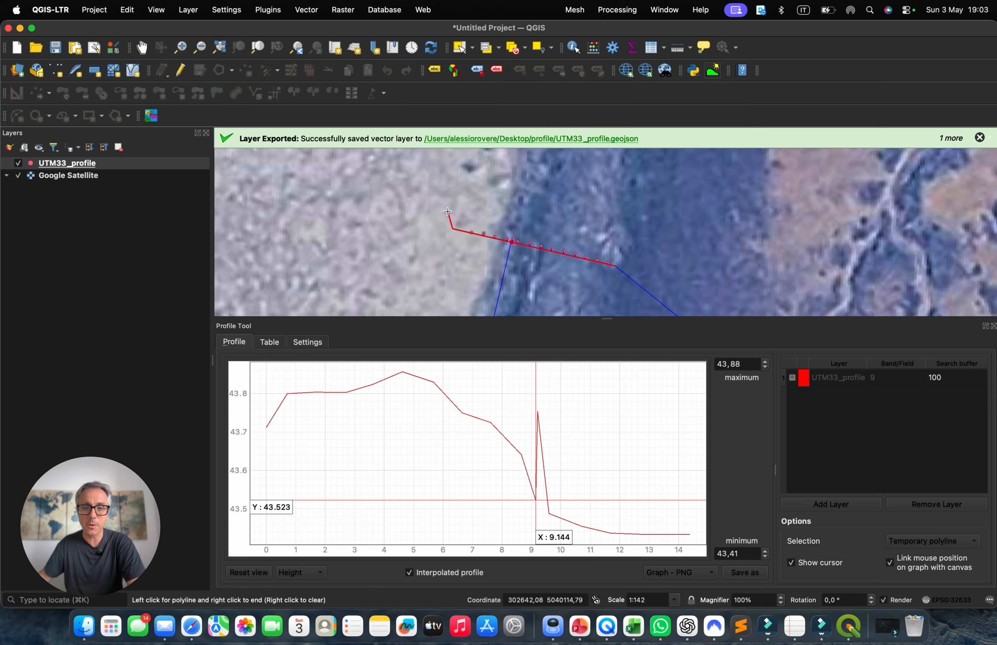
{"action": "right_click", "coordinate": [447, 211]}
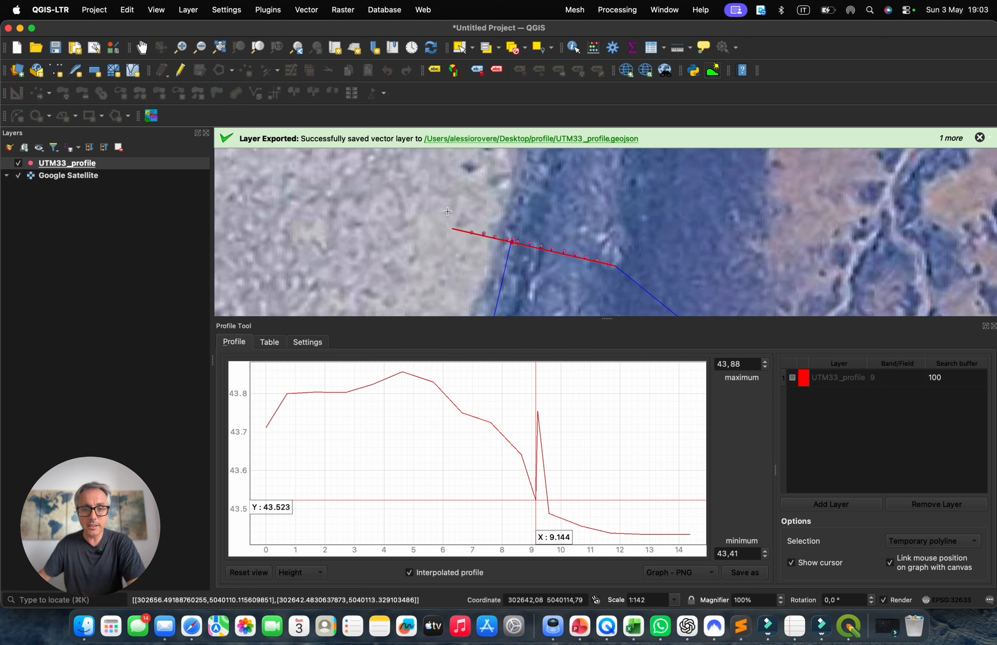
{"action": "left_click", "coordinate": [447, 211]}
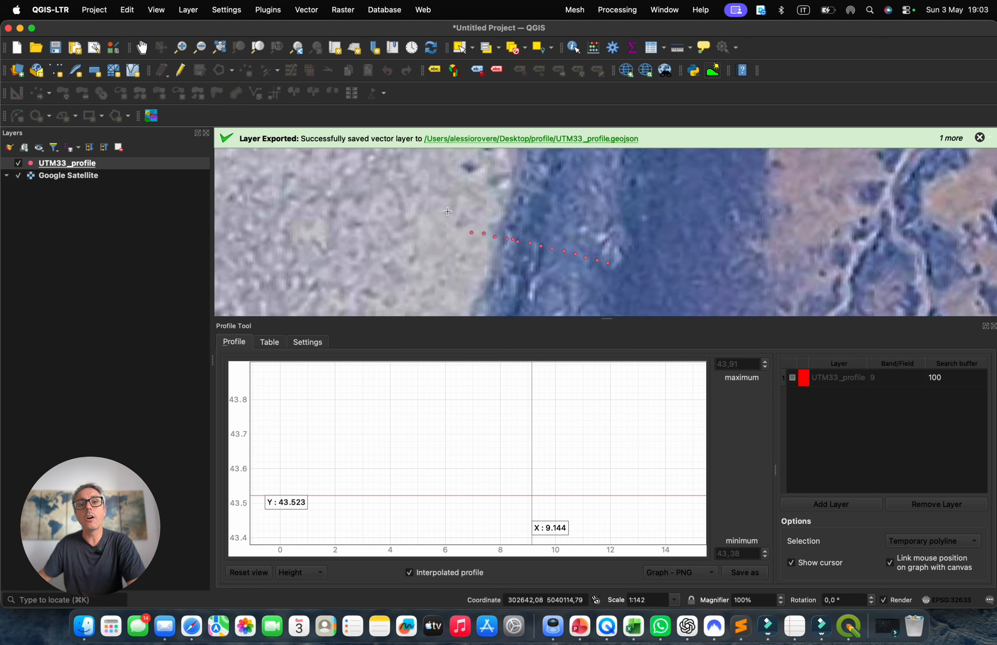
{"action": "double_click", "coordinate": [951, 378]}
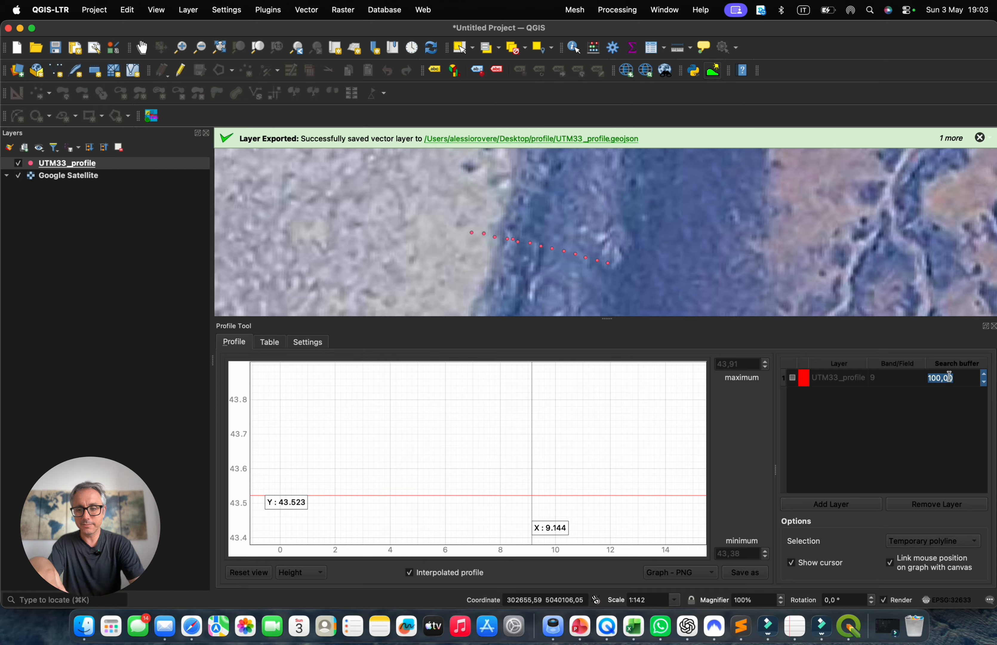
{"action": "type", "text": "3"}
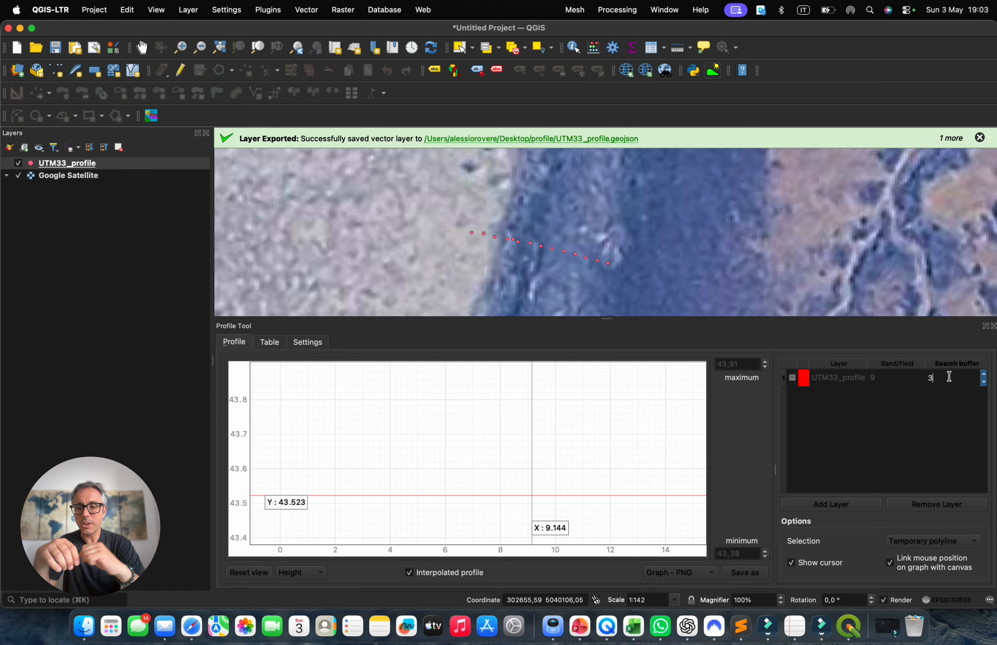
- Draw a new temporary profile line about 13 m long along the transect points, from the eastern end to the western end
{"action": "left_click", "coordinate": [618, 264]}
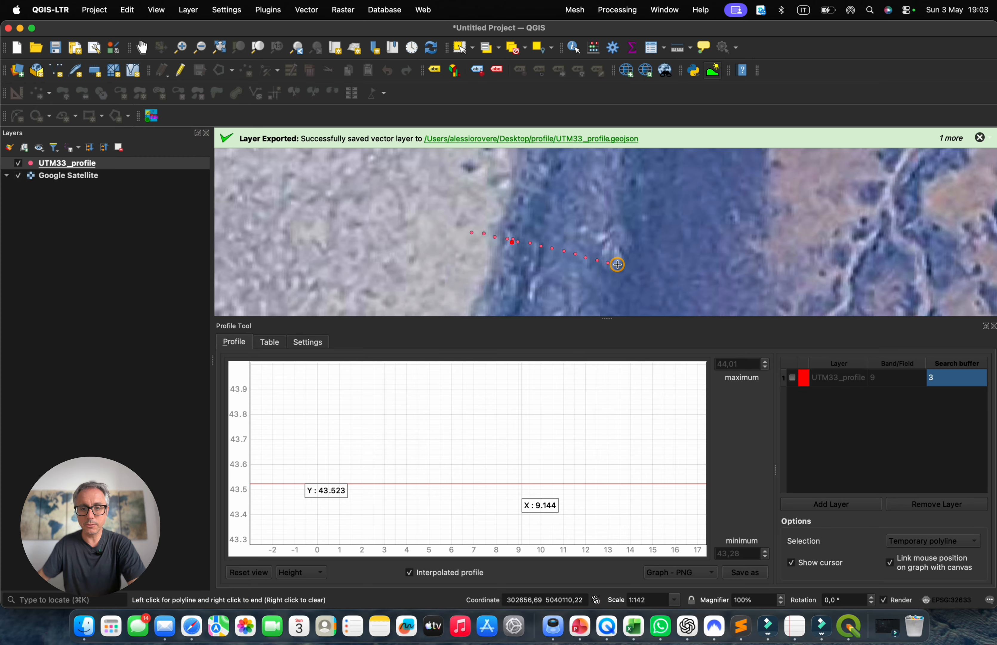
{"action": "right_click", "coordinate": [468, 230]}
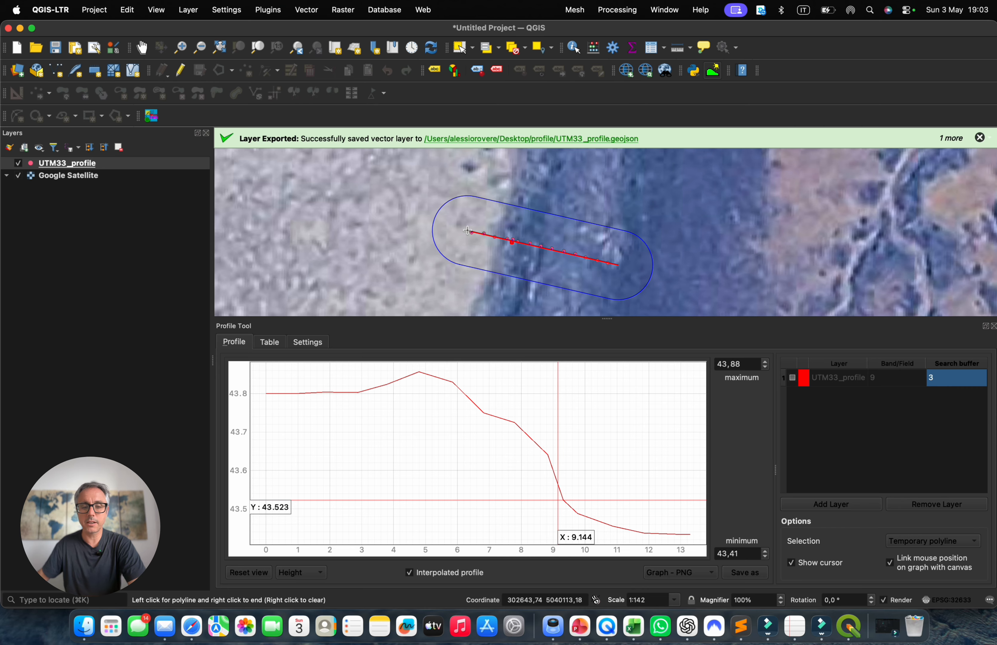
{"action": "left_click", "coordinate": [468, 232]}
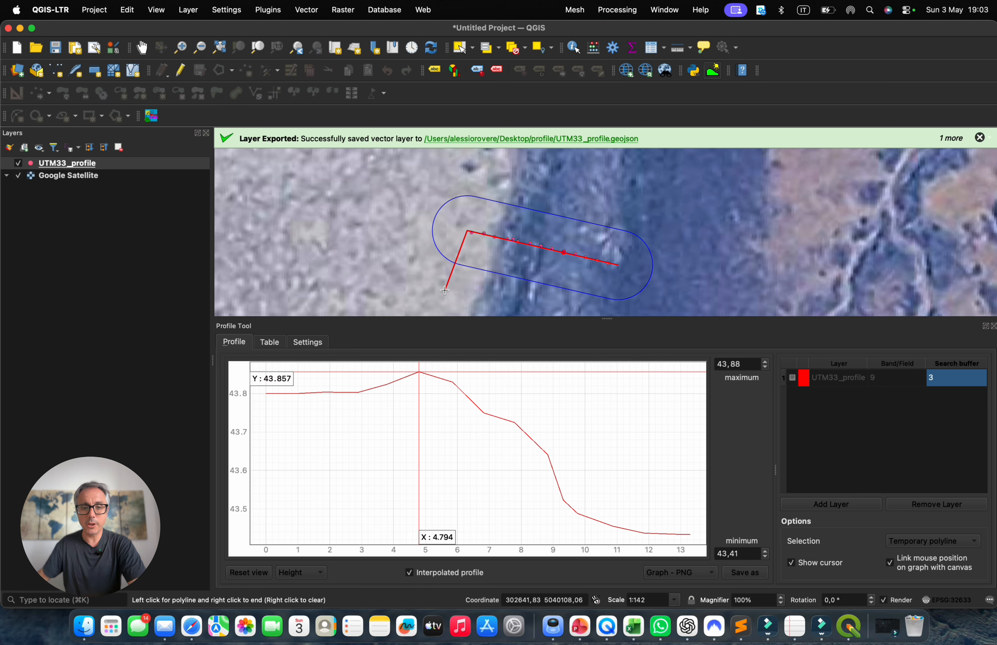
{"action": "right_click", "coordinate": [451, 257]}
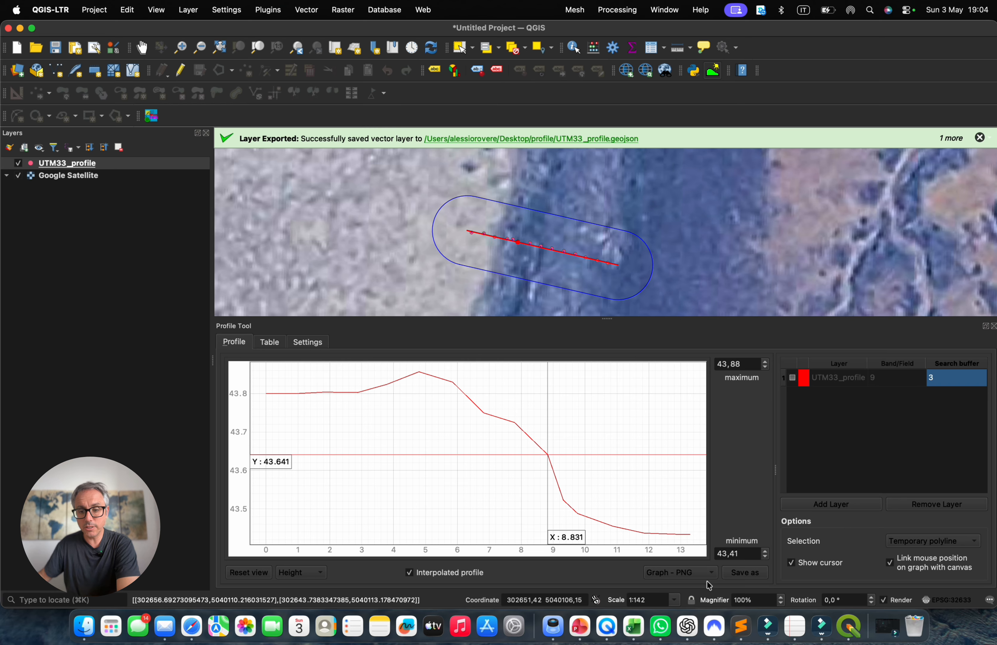
- View the export formats available for the elevation profile without choosing another one
{"action": "left_click", "coordinate": [680, 572]}
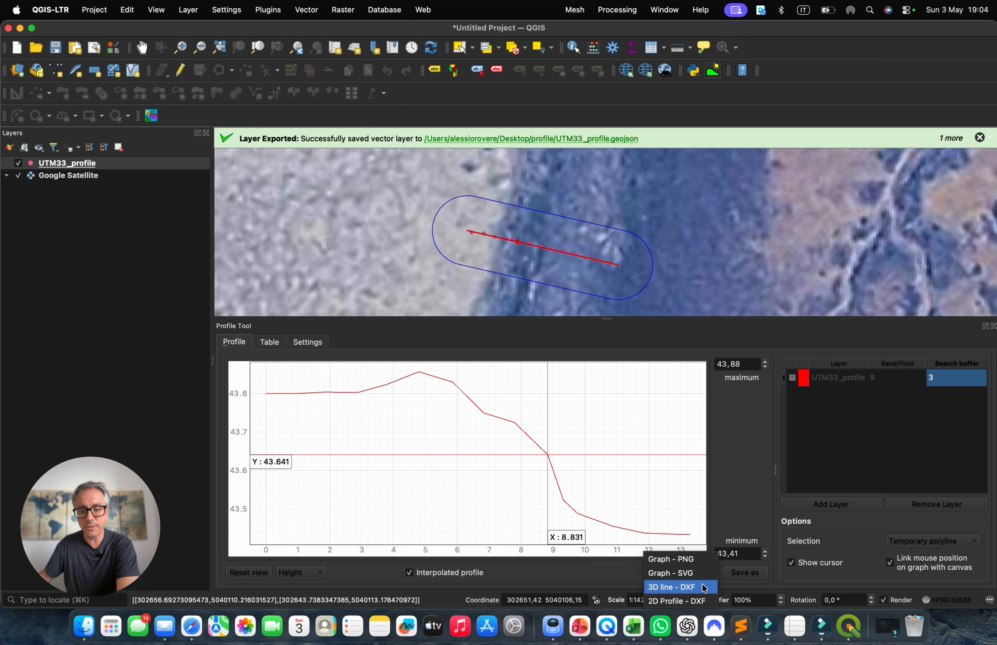
{"action": "left_click", "coordinate": [726, 479]}
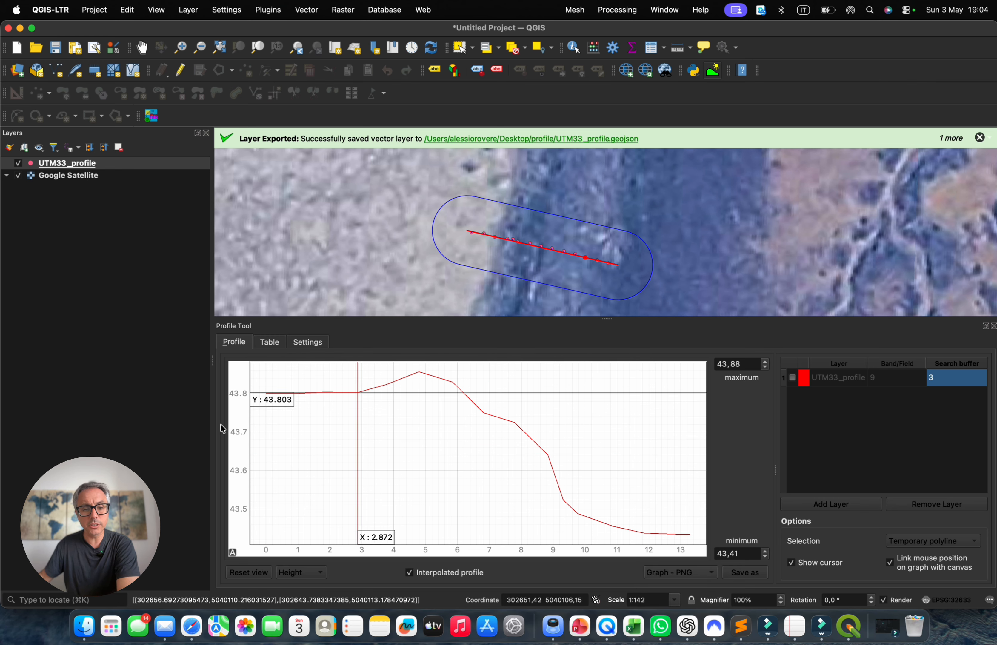
- Examine the profile's distance and height rows in table form, widening the narrow columns to read their values
{"action": "left_click", "coordinate": [274, 343]}
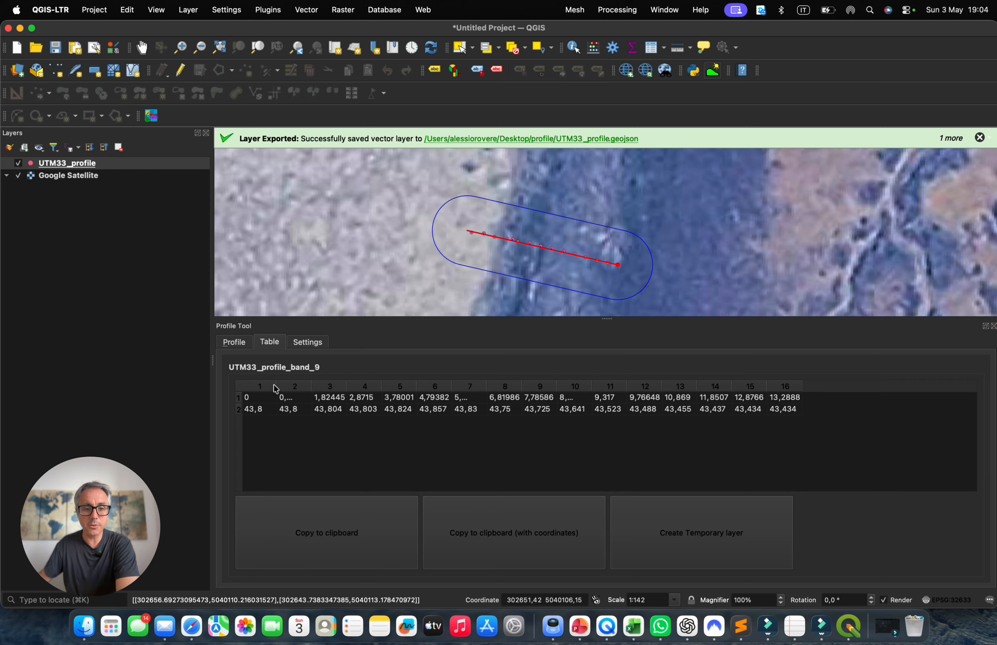
{"action": "left_click_drag", "start_coordinate": [277, 386], "coordinate": [397, 386]}
{"action": "left_click", "coordinate": [238, 397]}
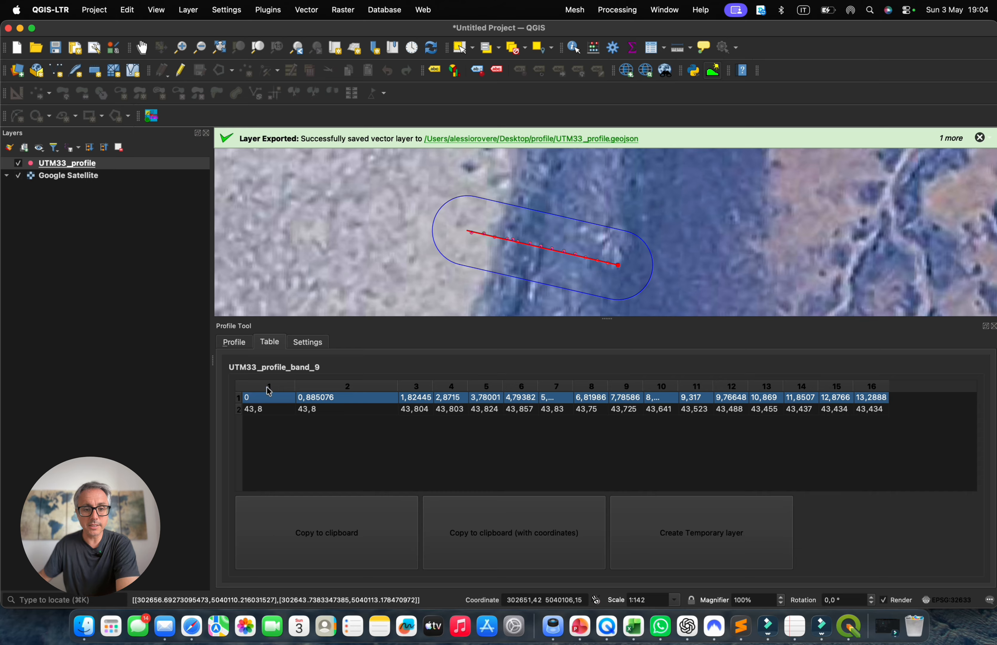
{"action": "left_click", "coordinate": [239, 410]}
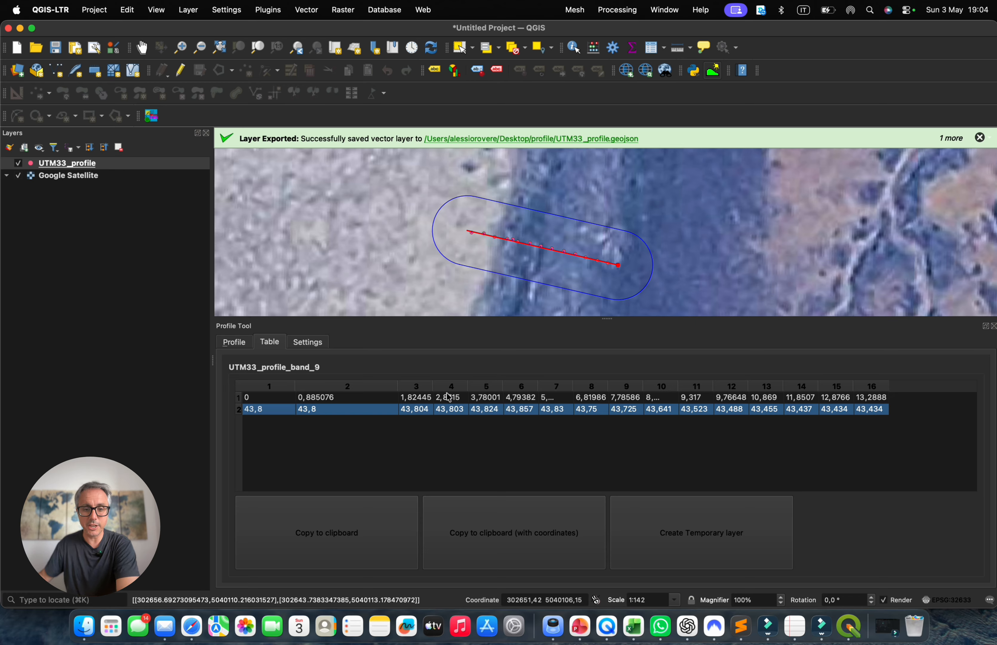
{"action": "left_click_drag", "start_coordinate": [434, 386], "coordinate": [523, 390]}
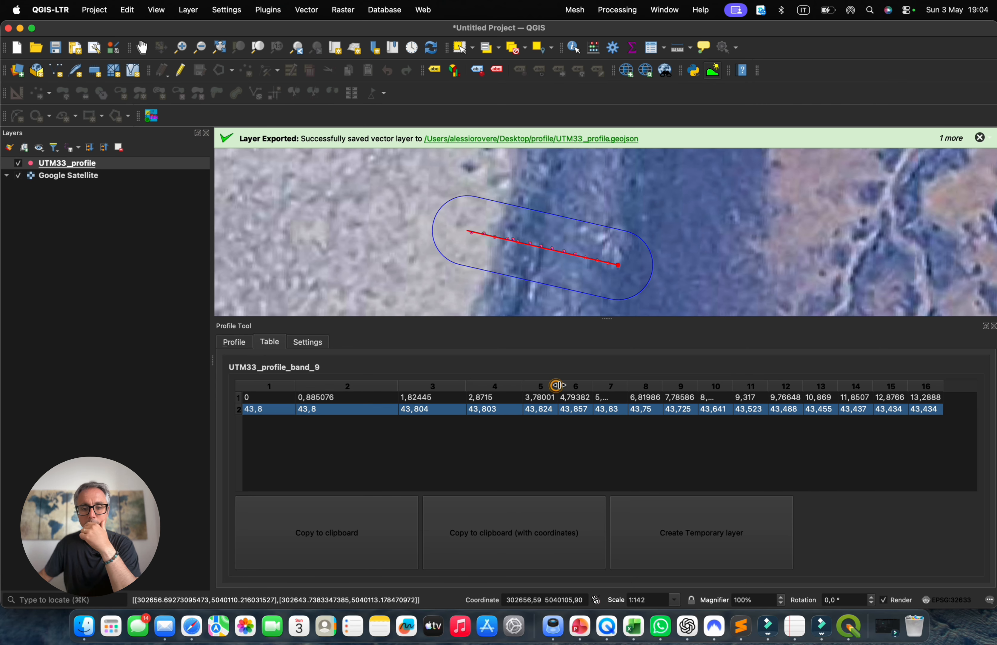
{"action": "left_click_drag", "start_coordinate": [559, 389], "coordinate": [787, 379]}
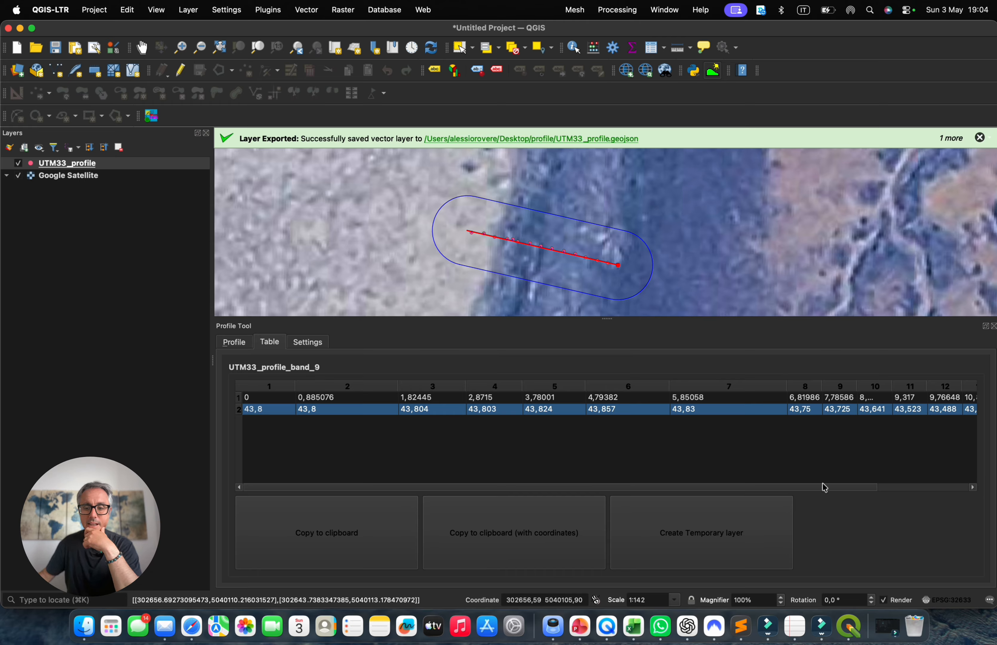
{"action": "left_click_drag", "start_coordinate": [826, 487], "coordinate": [754, 502]}
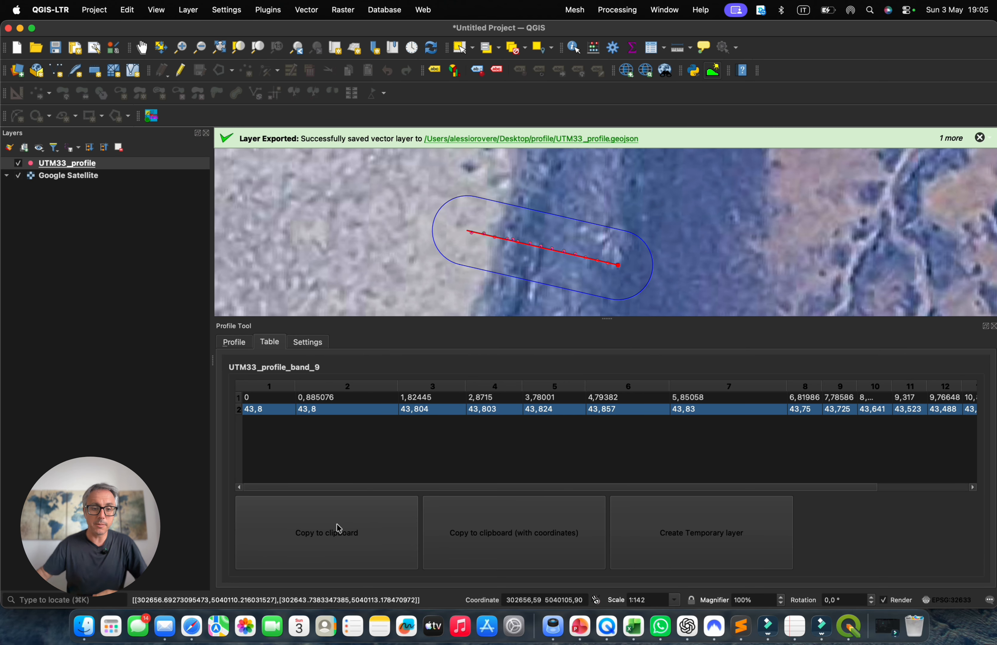
- View the Profile Tool's settings and return to the elevation graph
{"action": "left_click", "coordinate": [316, 344]}
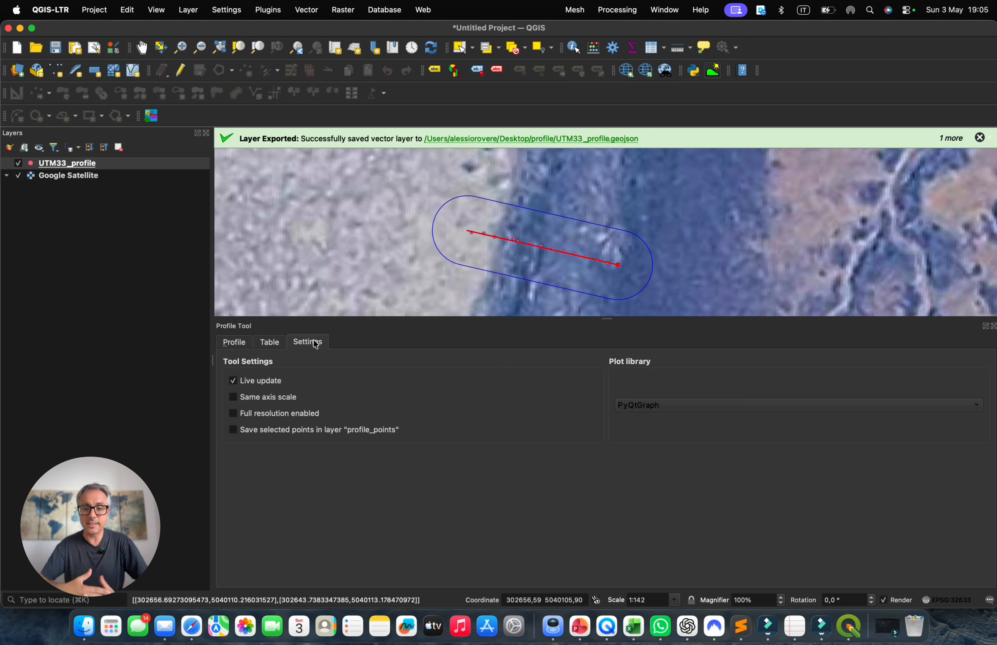
{"action": "left_click", "coordinate": [240, 343]}
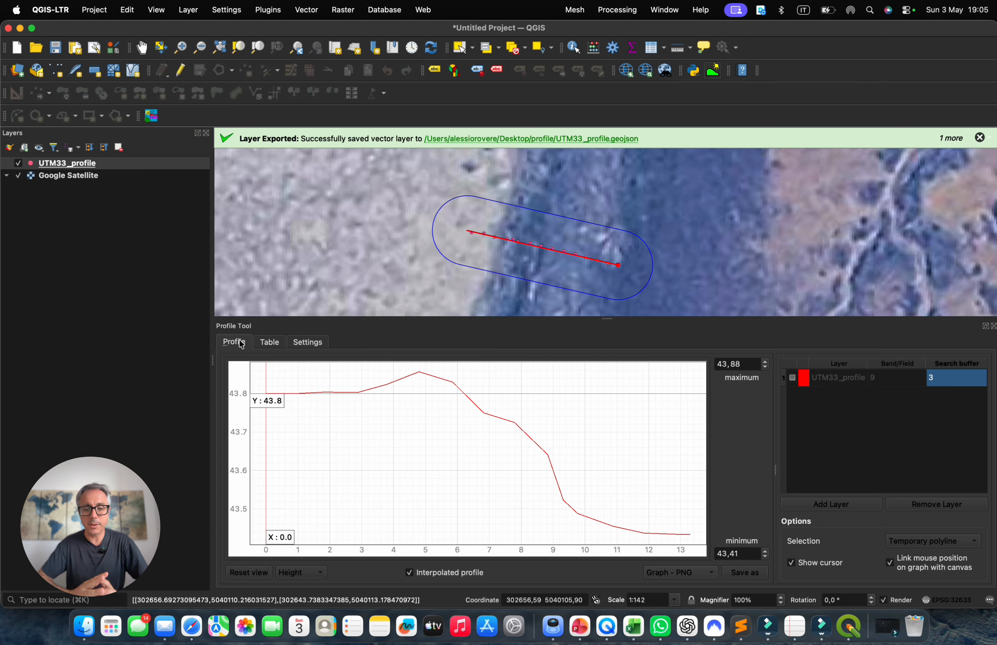